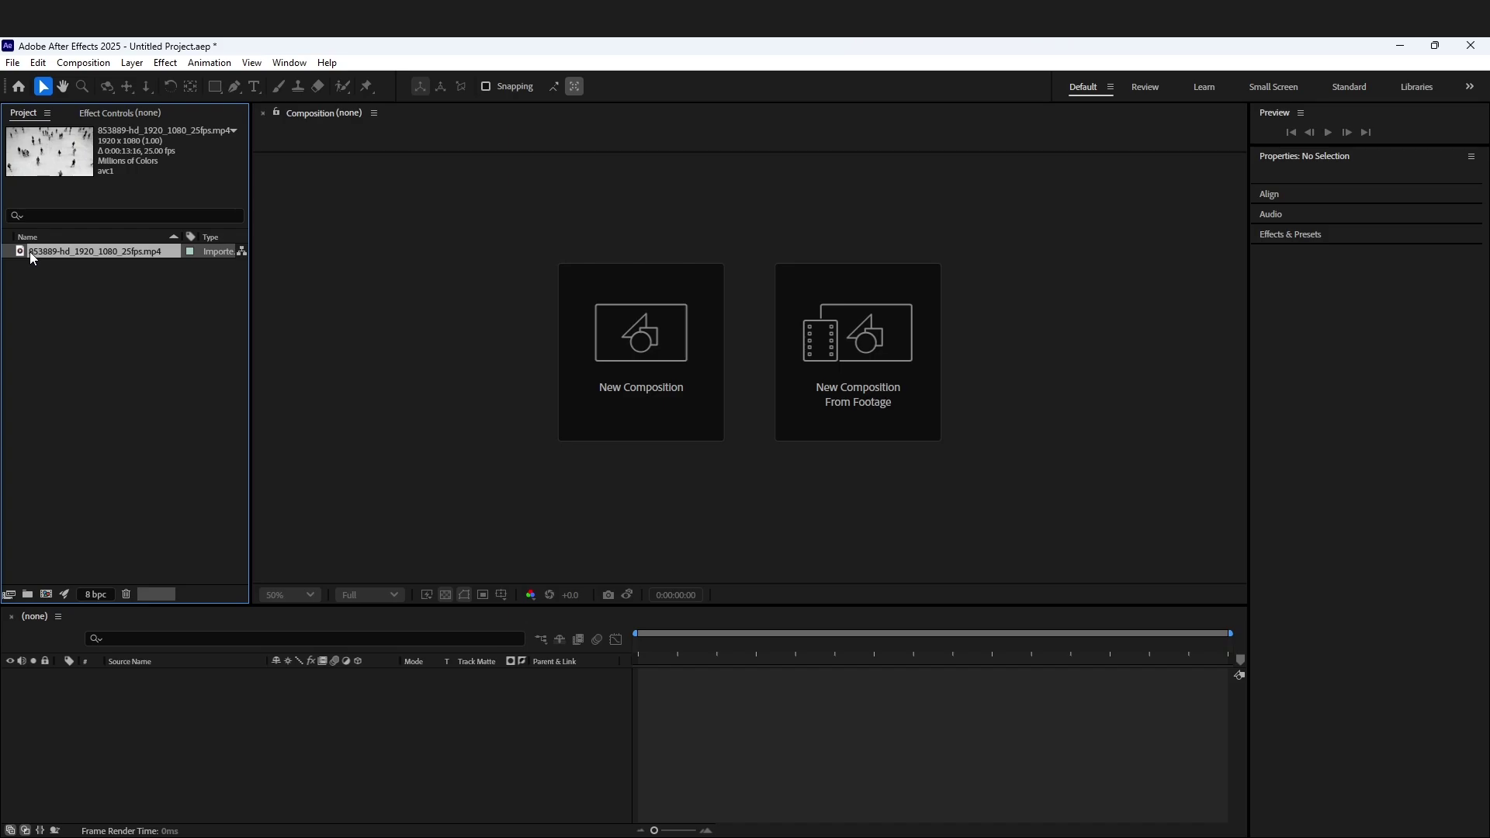
Create a composition from the 853889-hd_1920_1080_25fps.mp4 footage and preview its playback
drag(31, 256, 258, 712)
key(space)
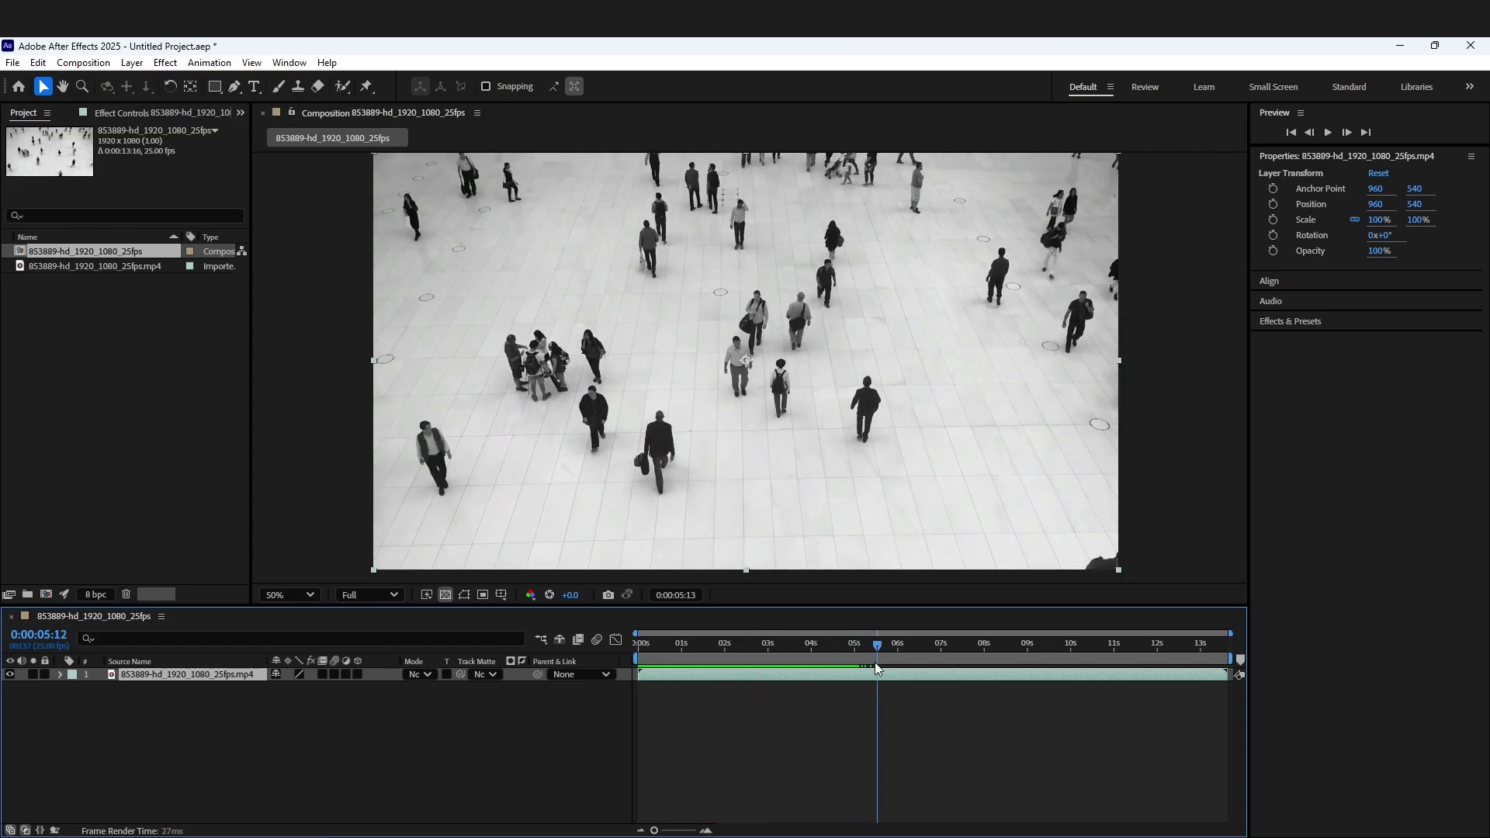
key(space)
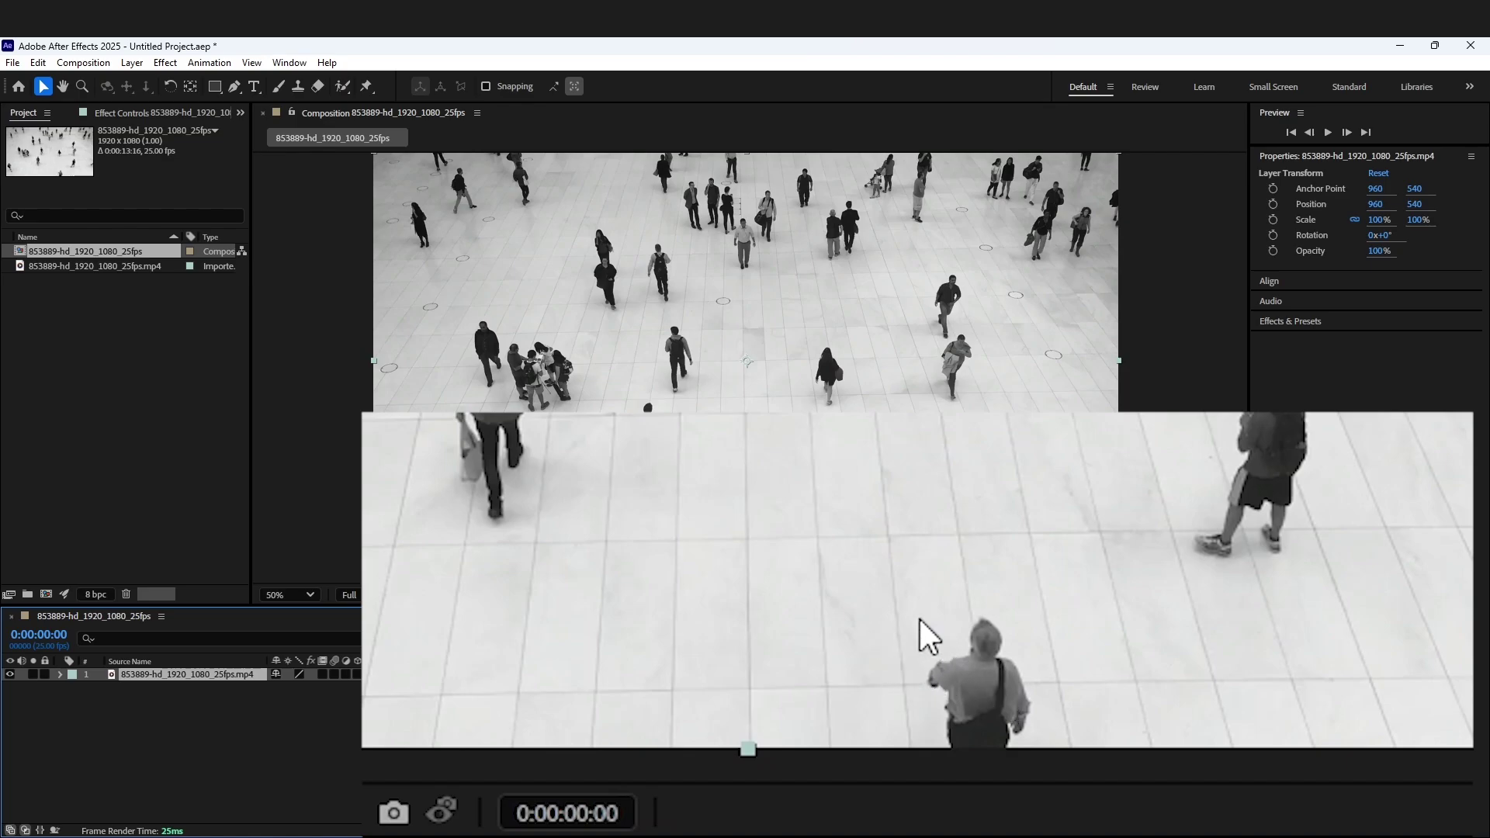
click(727, 740)
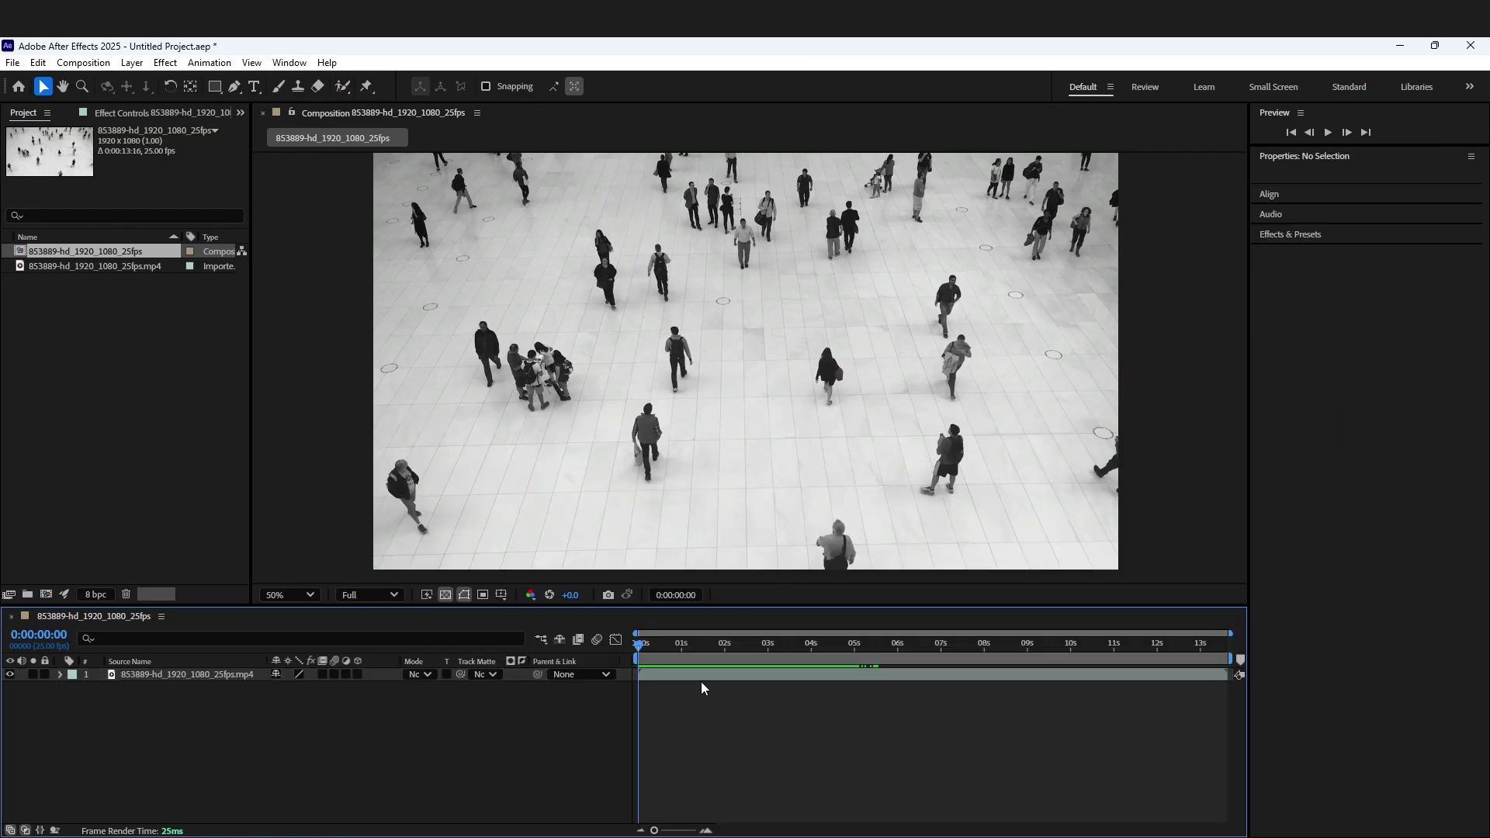
Show the Tracker controls and start Track Motion on the crowd footage layer
click(696, 677)
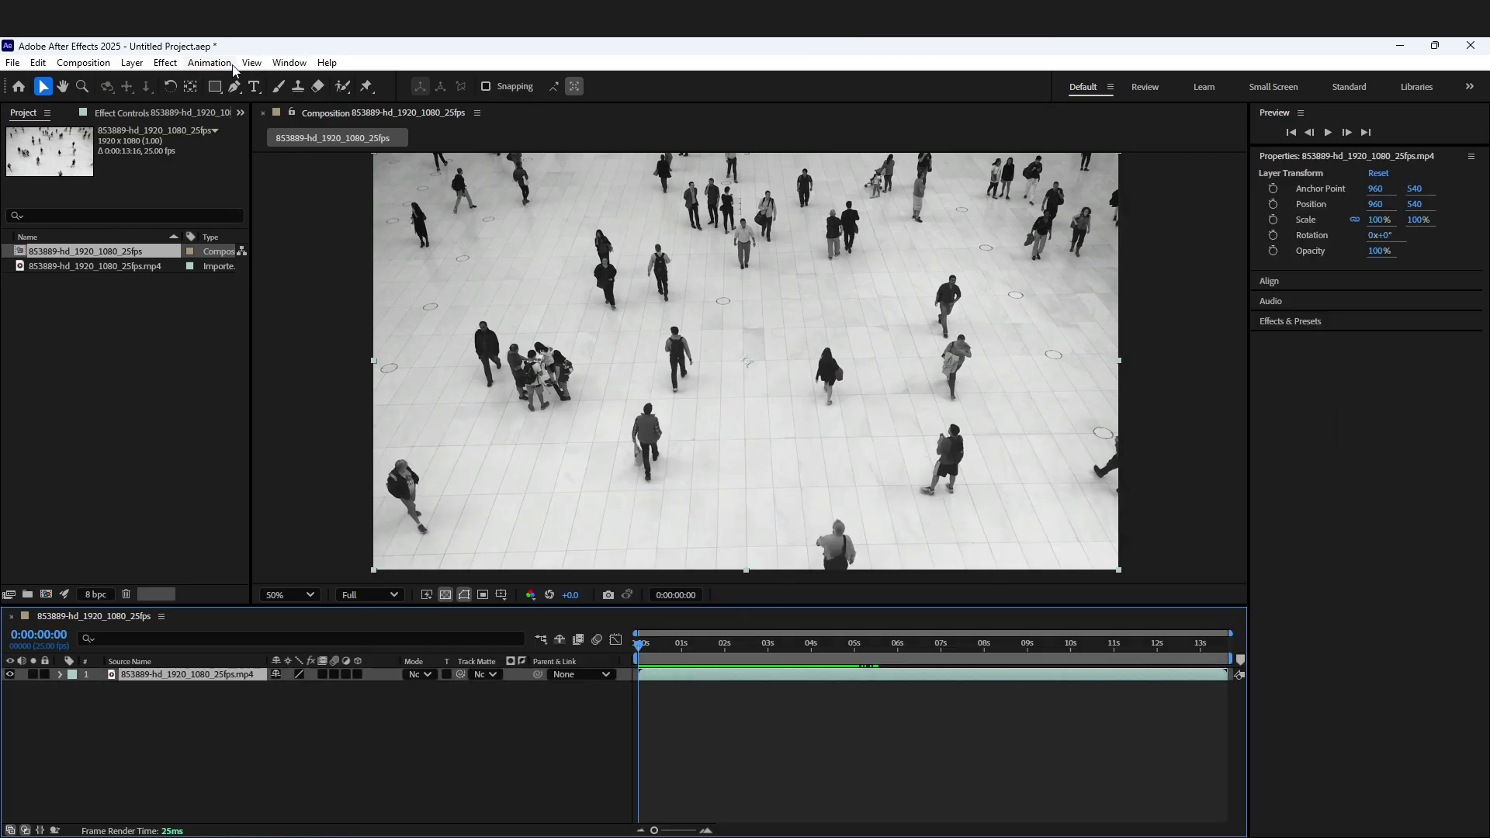
click(282, 66)
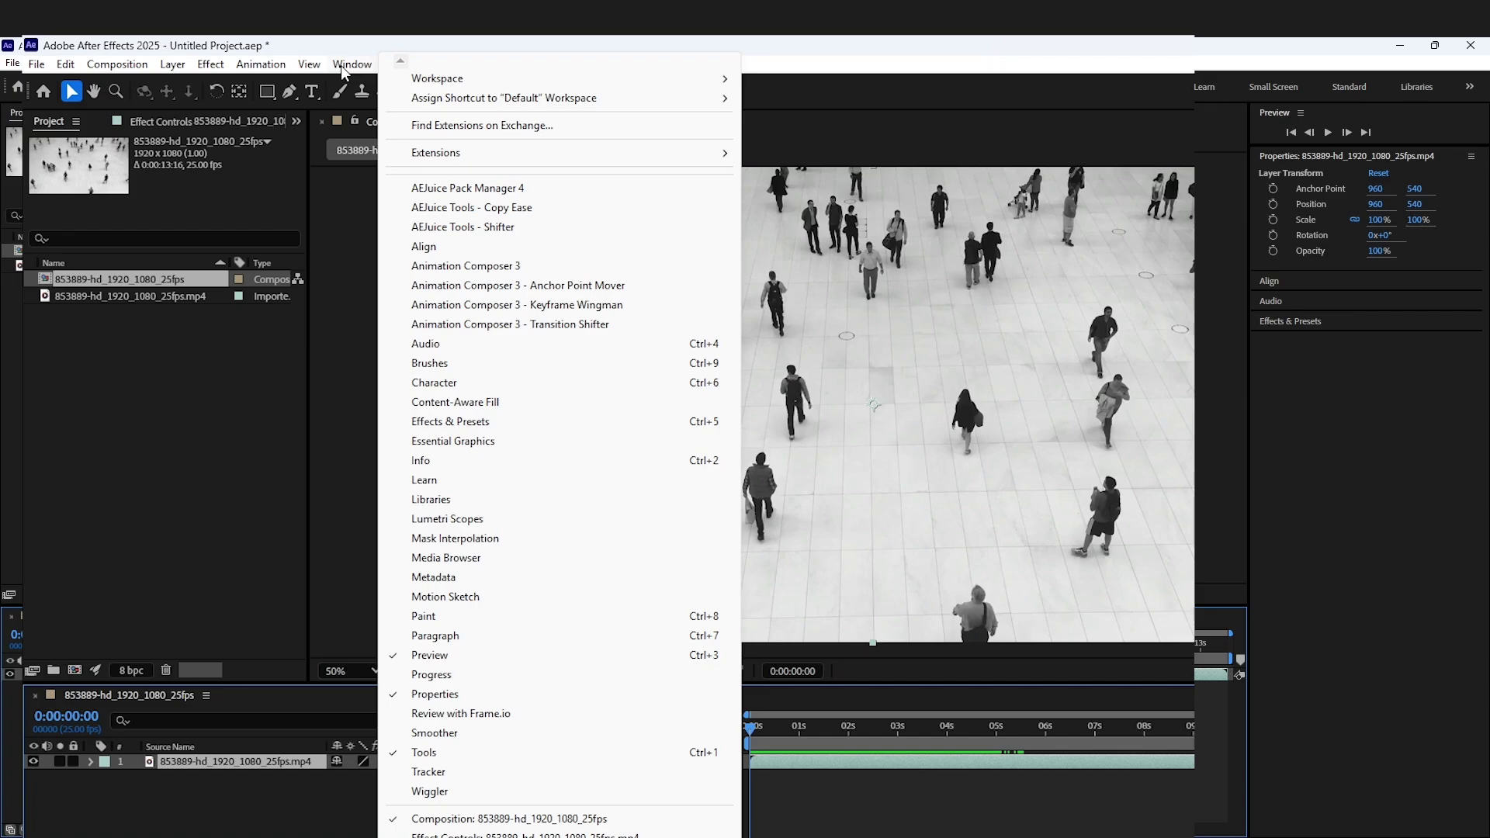
click(404, 774)
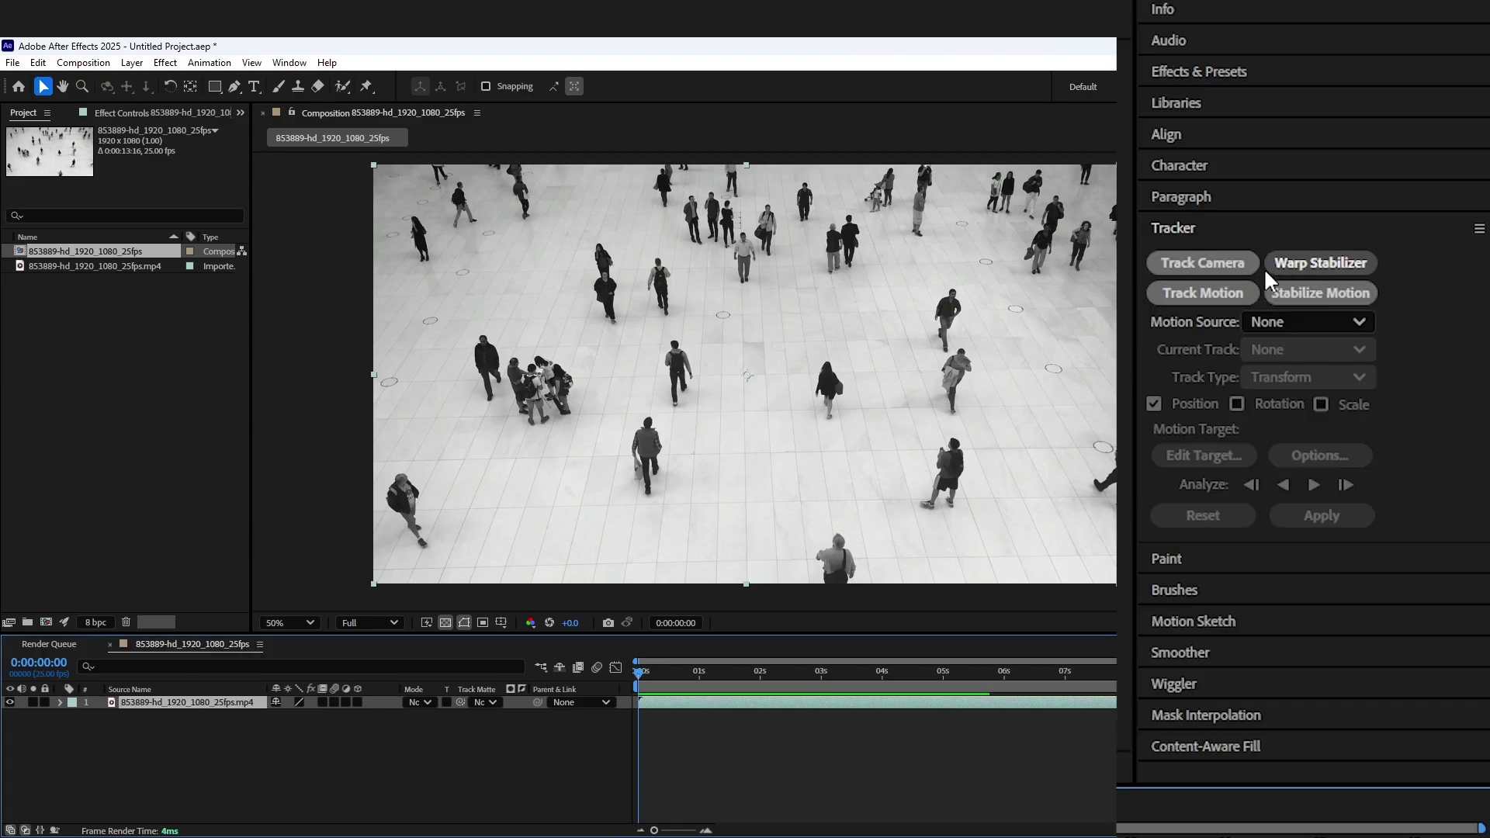
click(1292, 384)
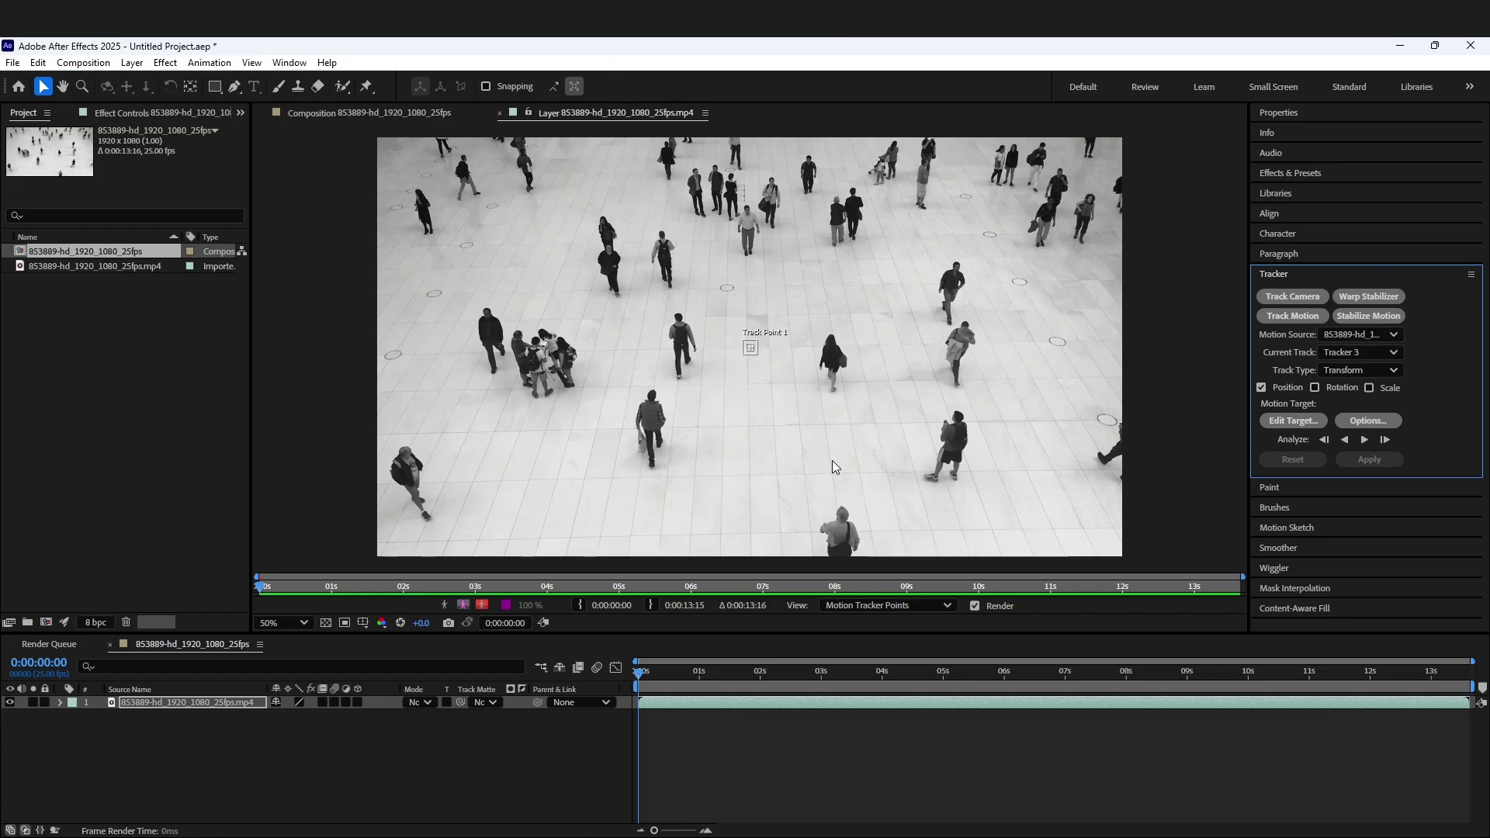
Place Track Point 1 on the head of the man at the frame's lower edge and slightly enlarge its search region
scroll(831, 459, up, 2)
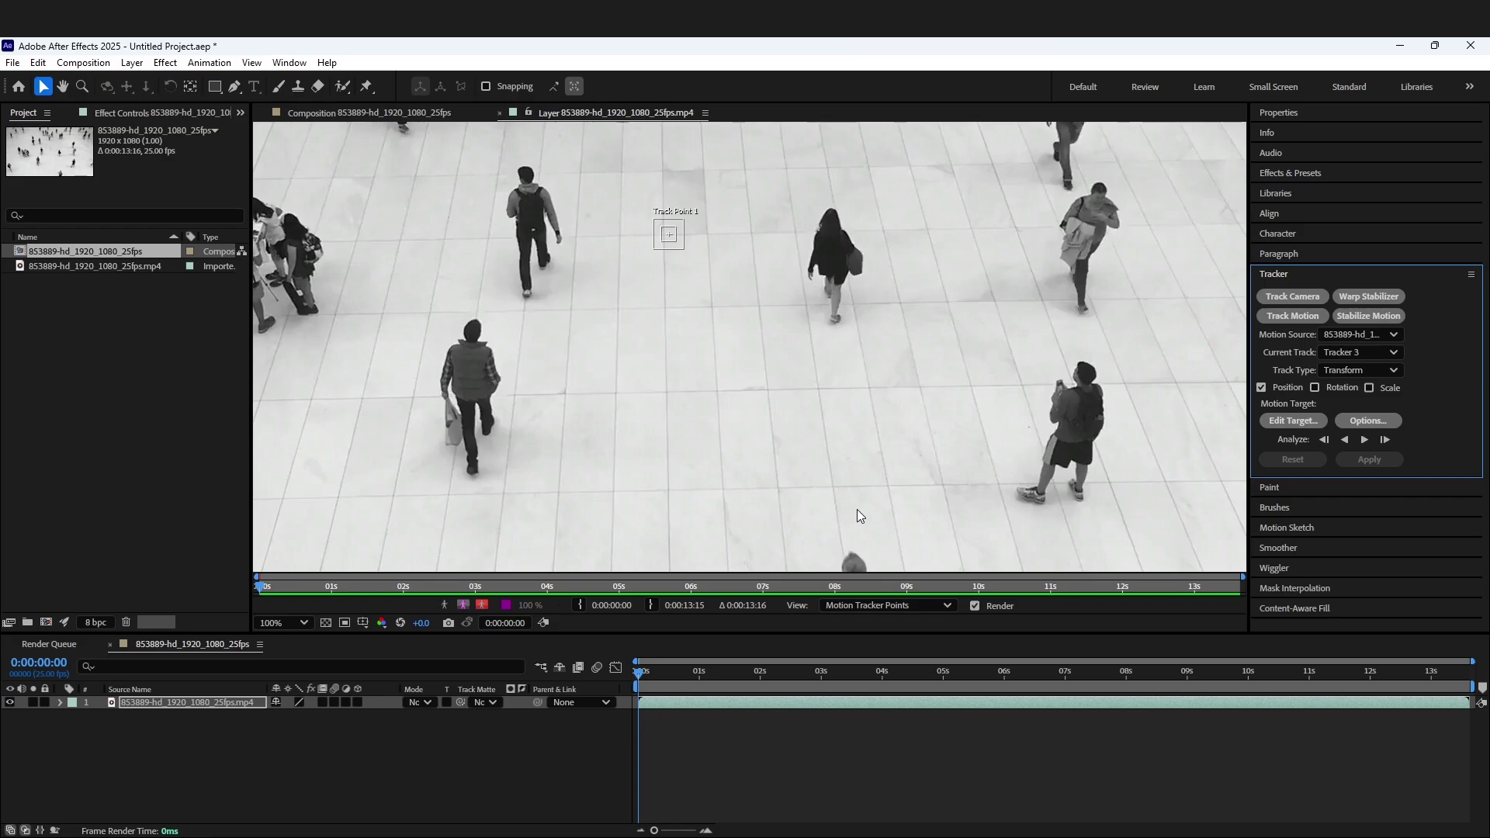
drag(859, 515, 785, 428)
key(v)
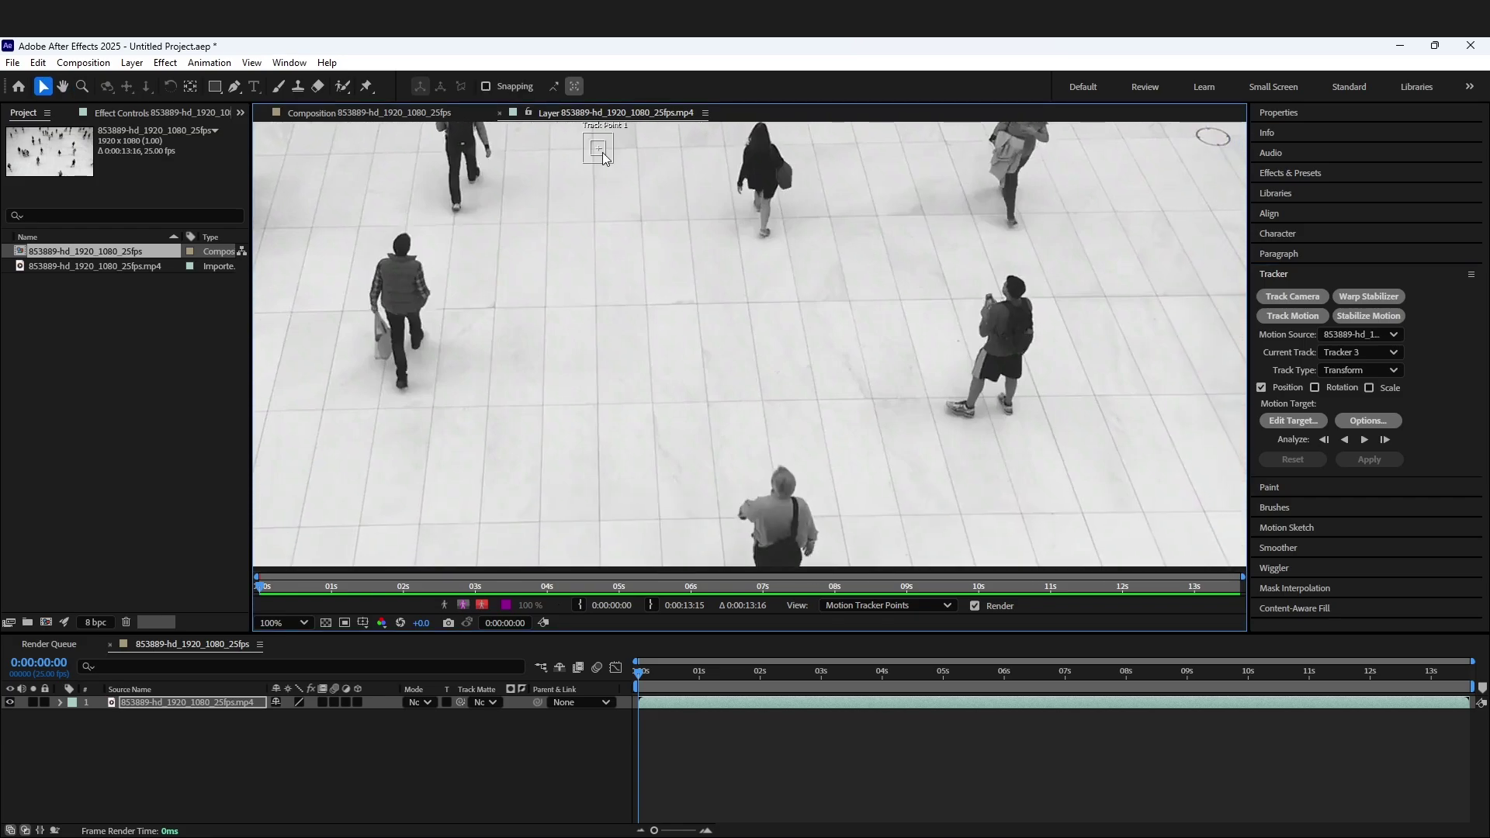
drag(603, 152, 788, 482)
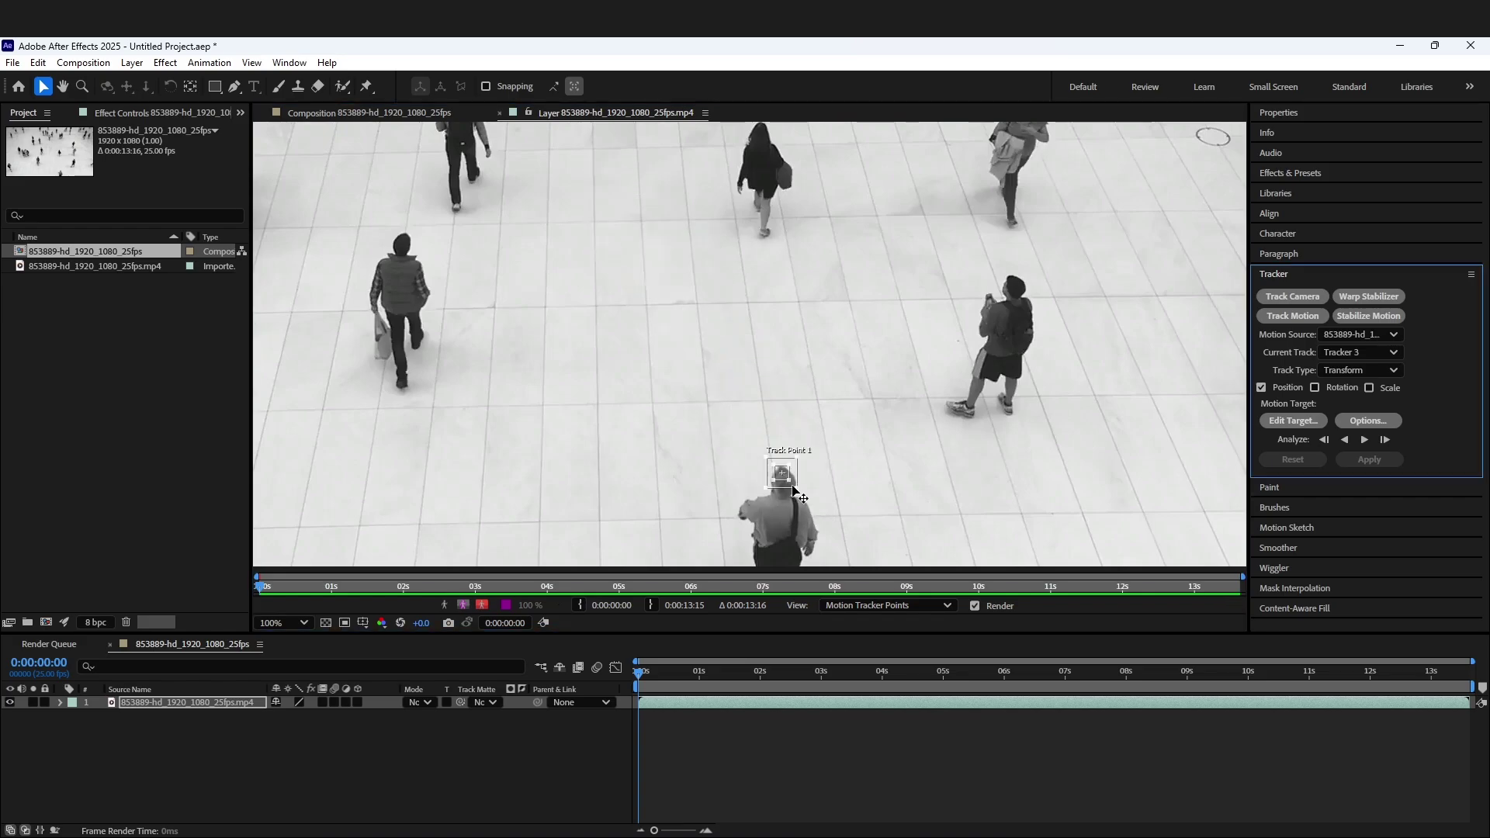
scroll(793, 490, up, 3)
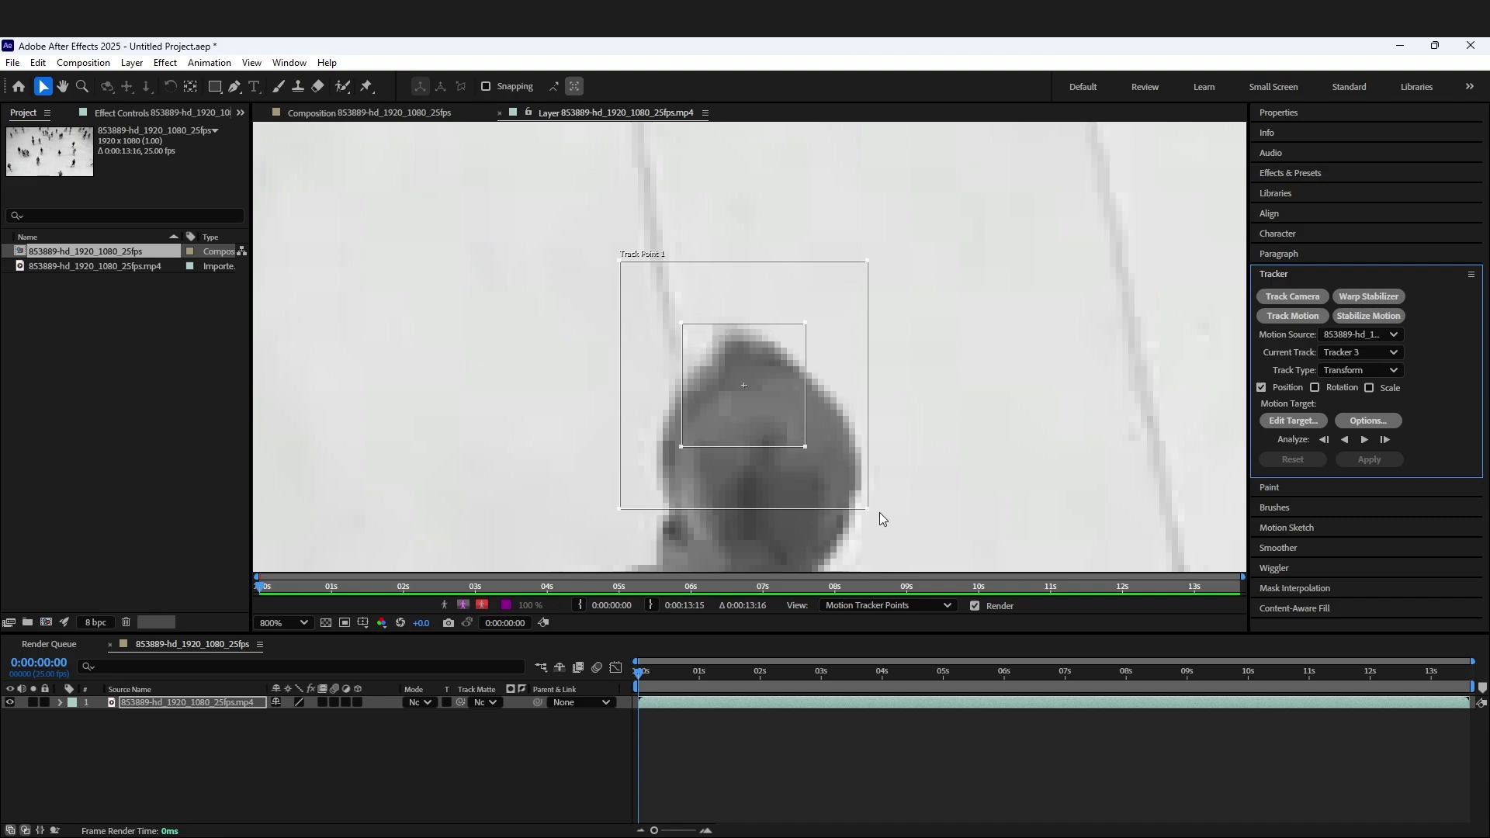
drag(868, 509, 873, 515)
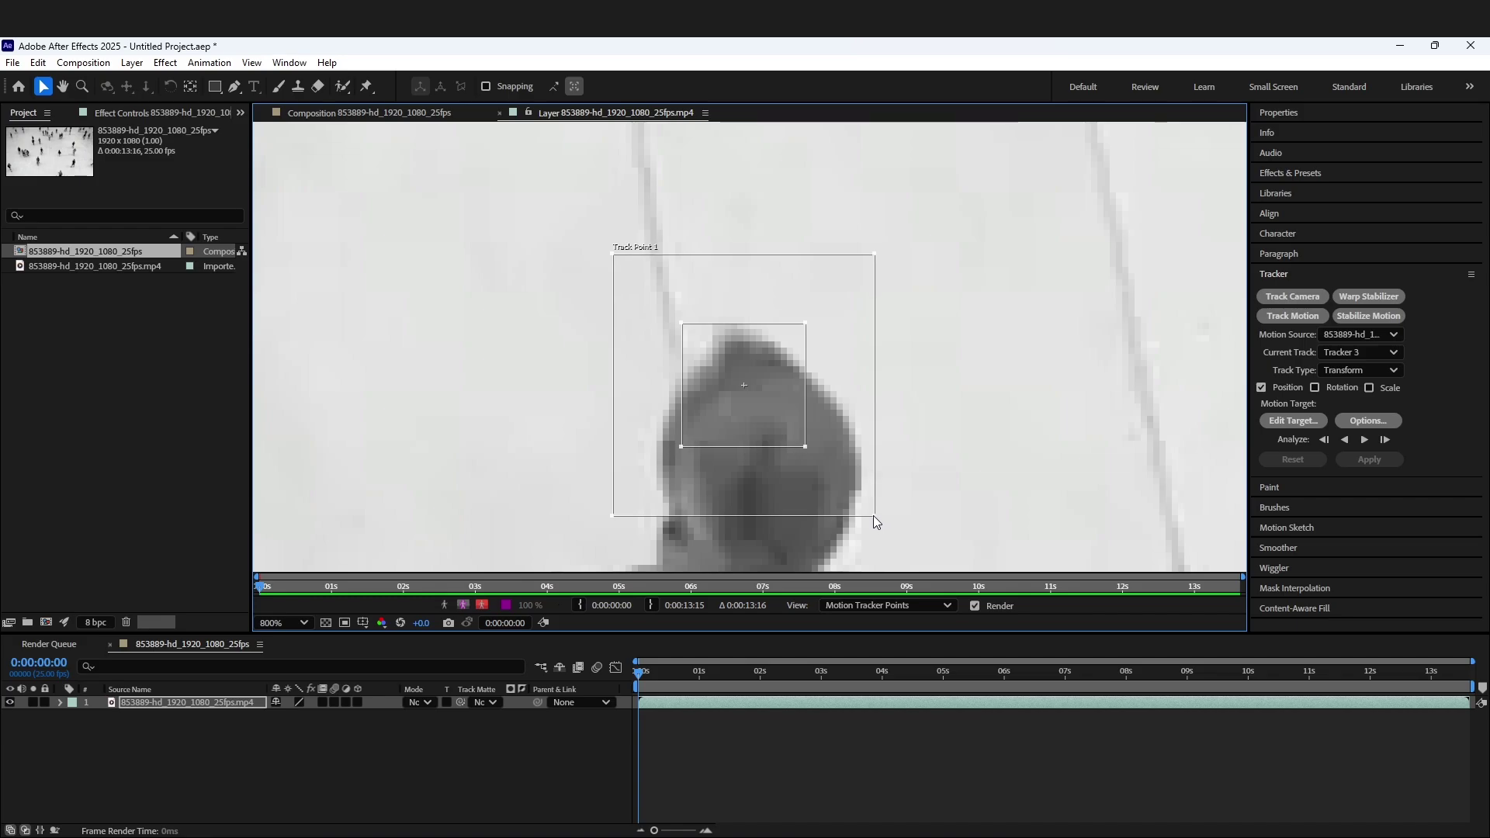
Fit the whole frame in the layer view and analyze the track point's motion forward from the first frame
scroll(758, 334, down, 1)
scroll(758, 340, down, 1)
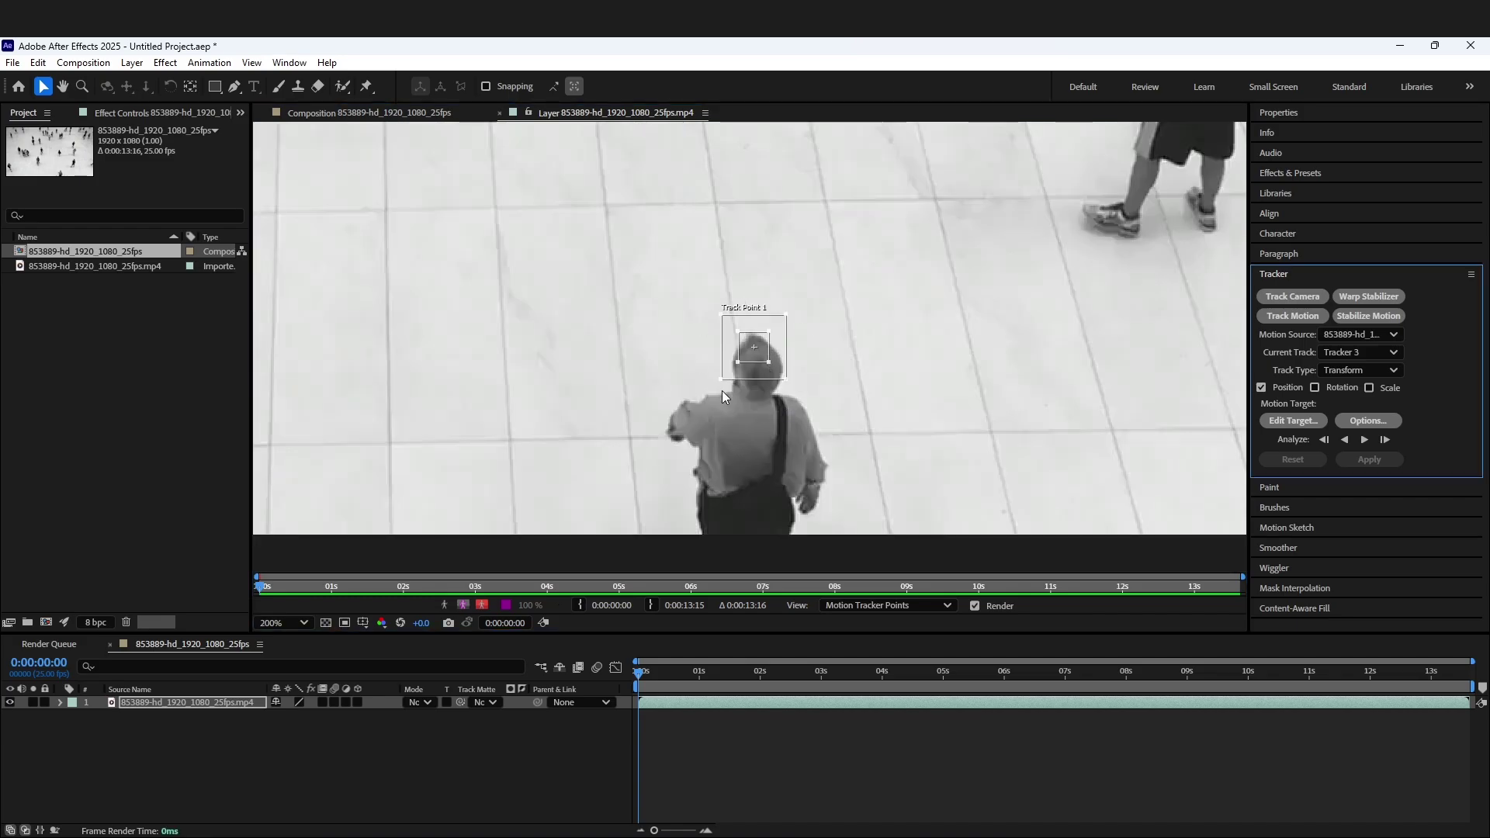
click(291, 622)
click(288, 319)
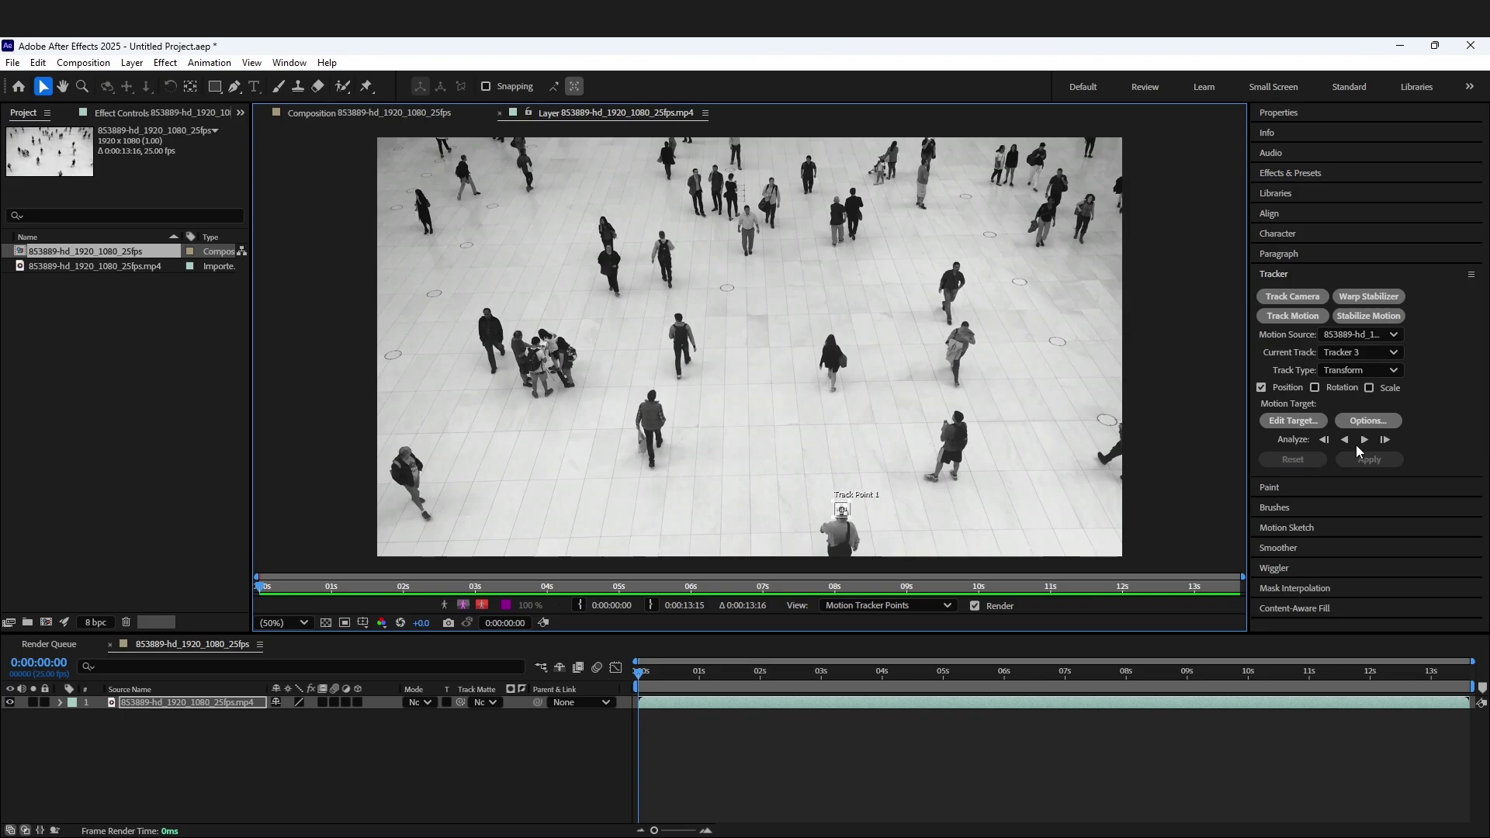
click(1363, 440)
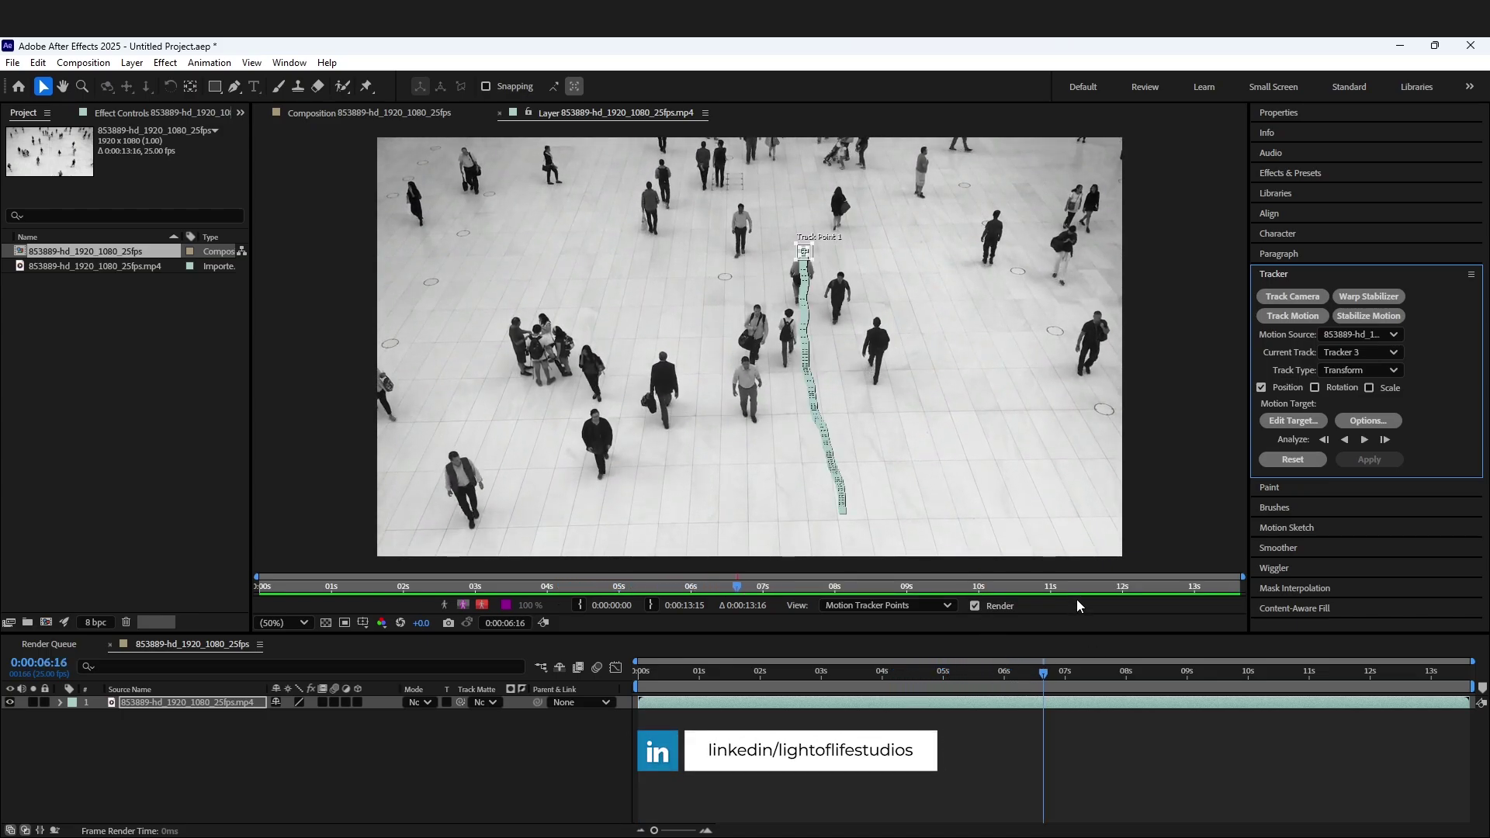
Add a null object layer to the crowd footage composition
right_click(220, 738)
mouse_move(278, 539)
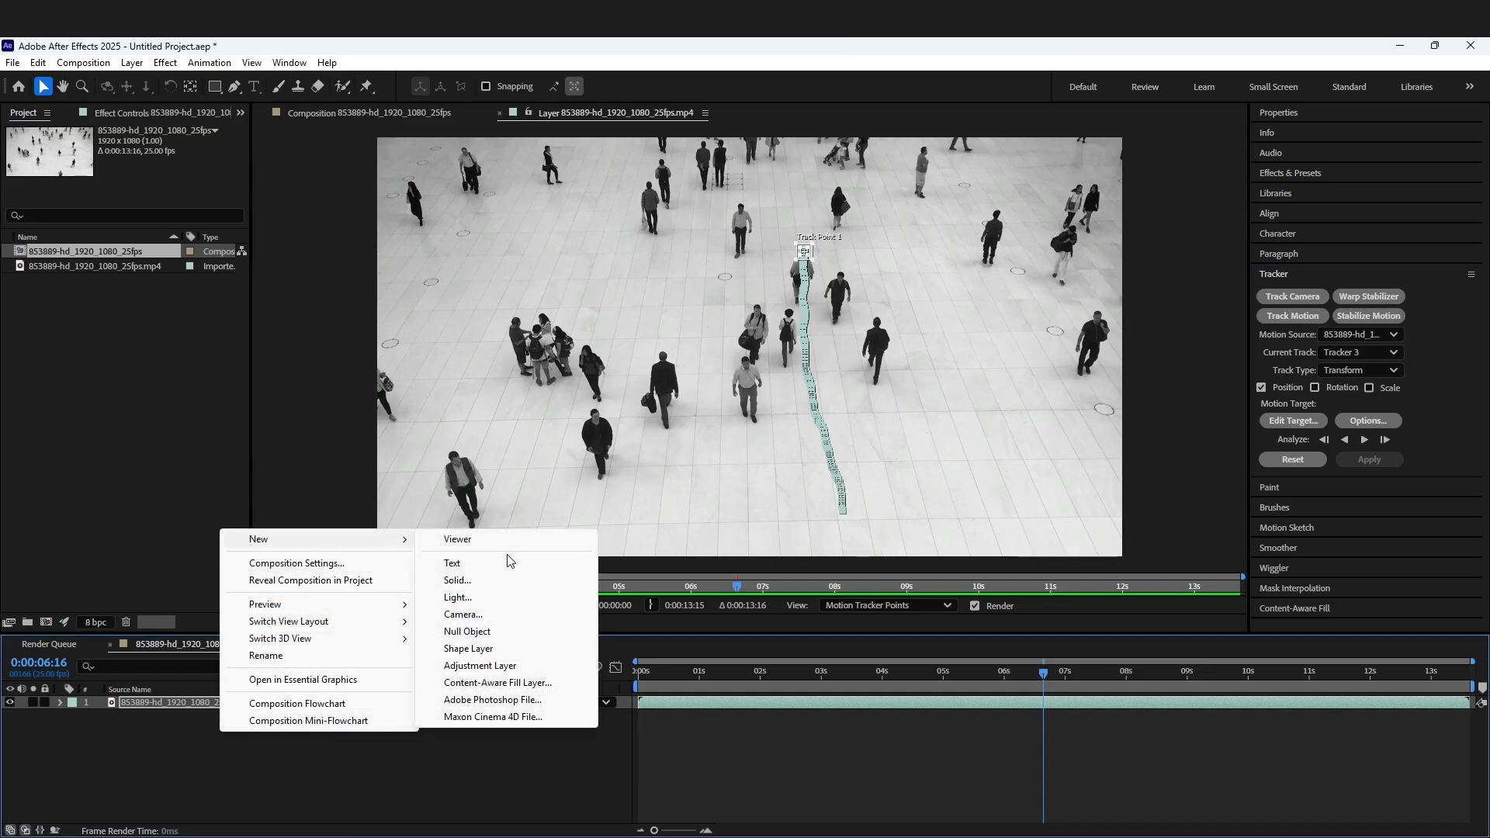
click(497, 632)
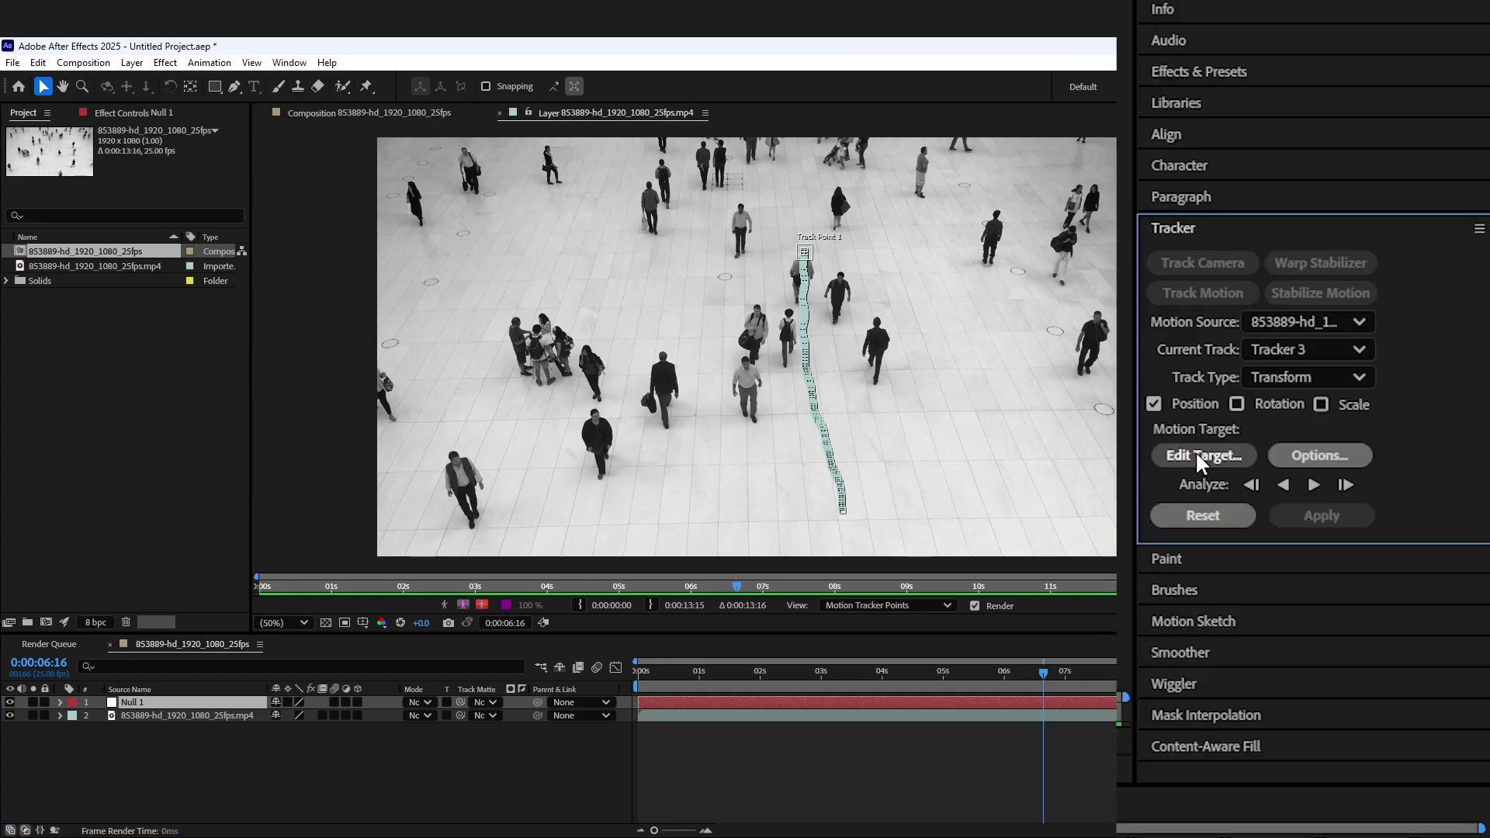
Set the tracker's motion target to the Null 1 layer
click(1194, 457)
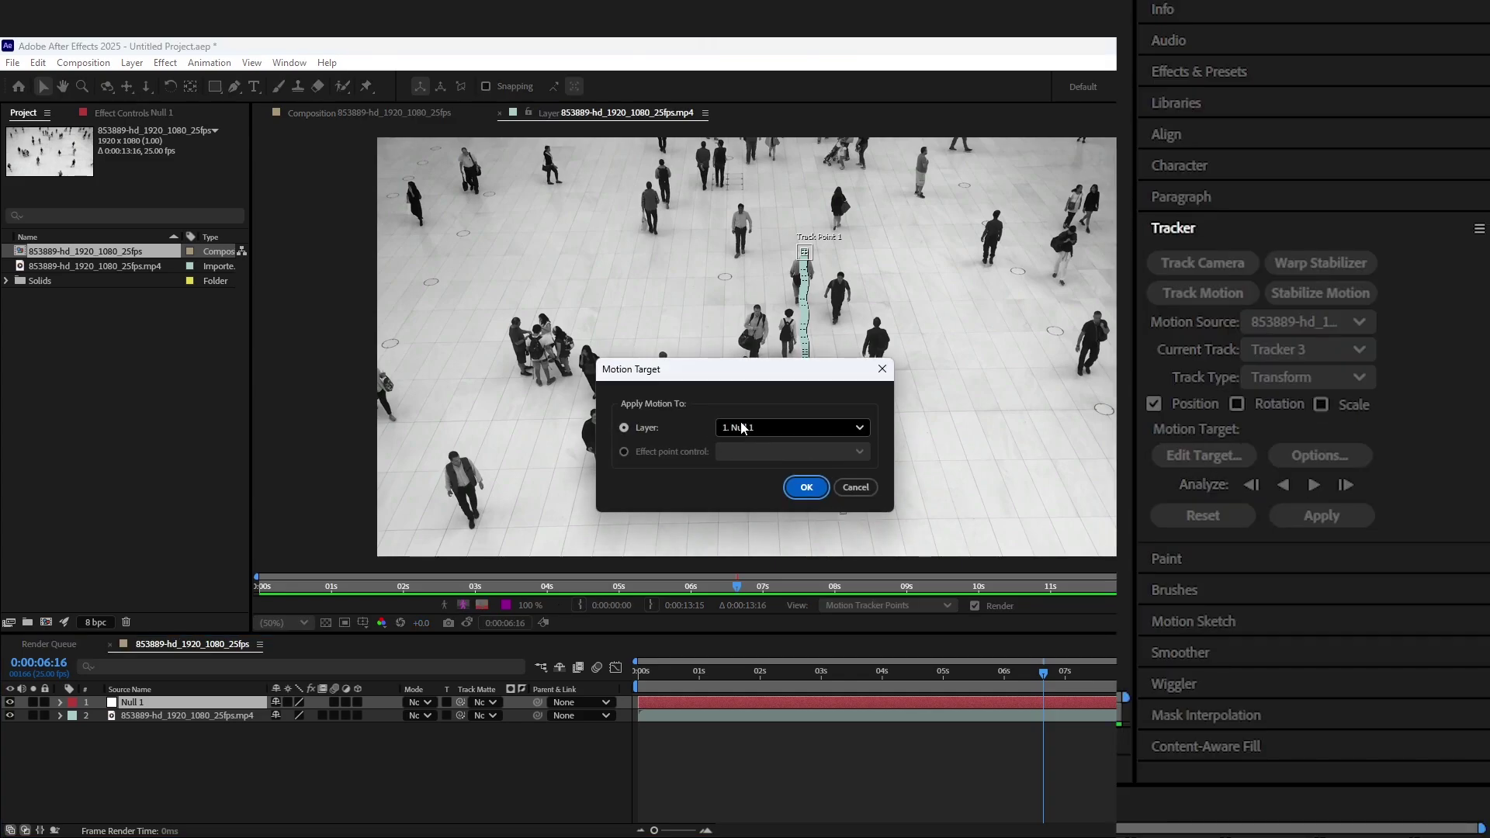
click(791, 428)
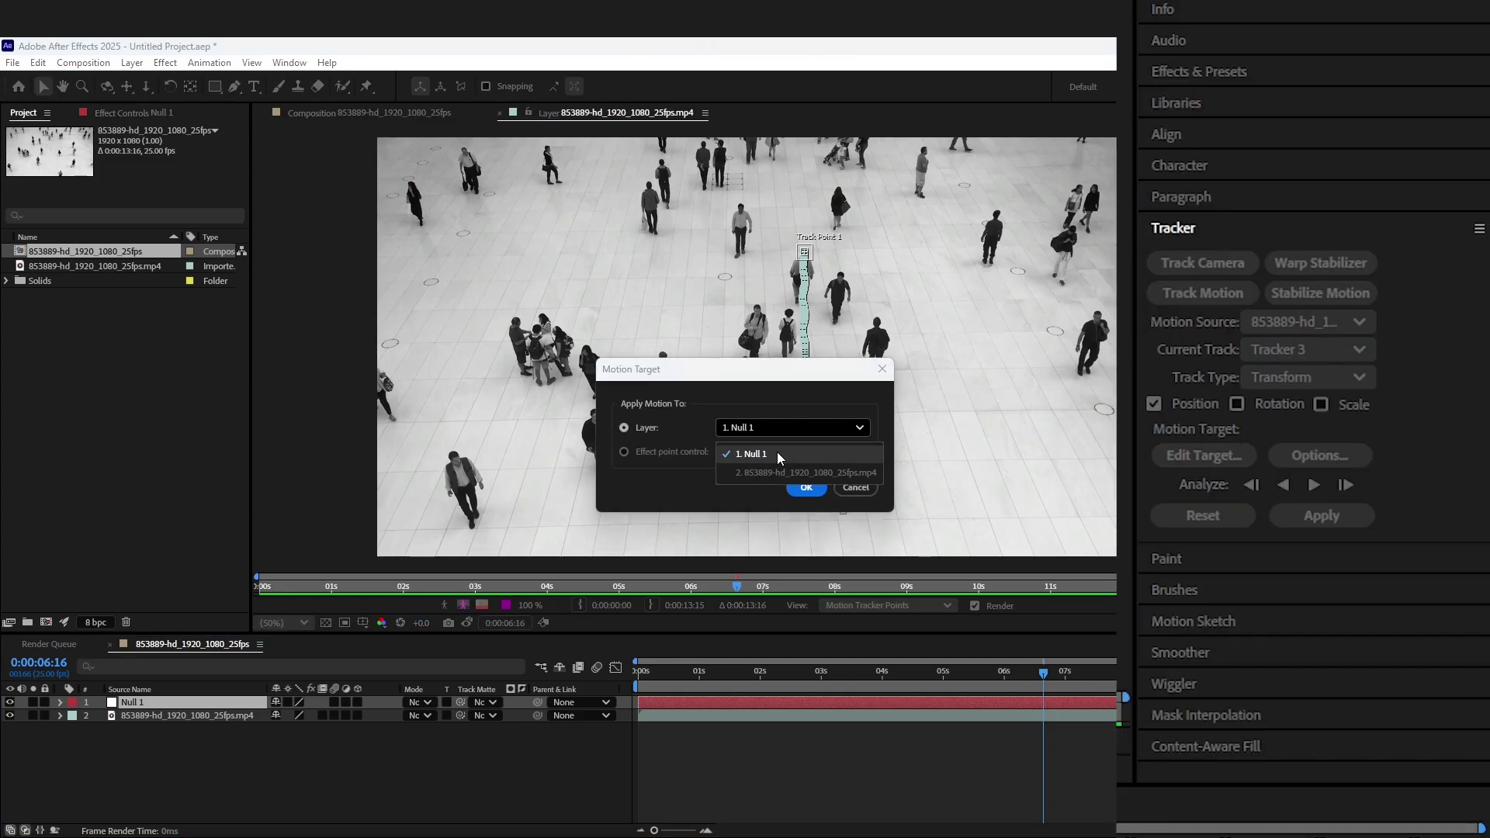
click(777, 454)
click(811, 487)
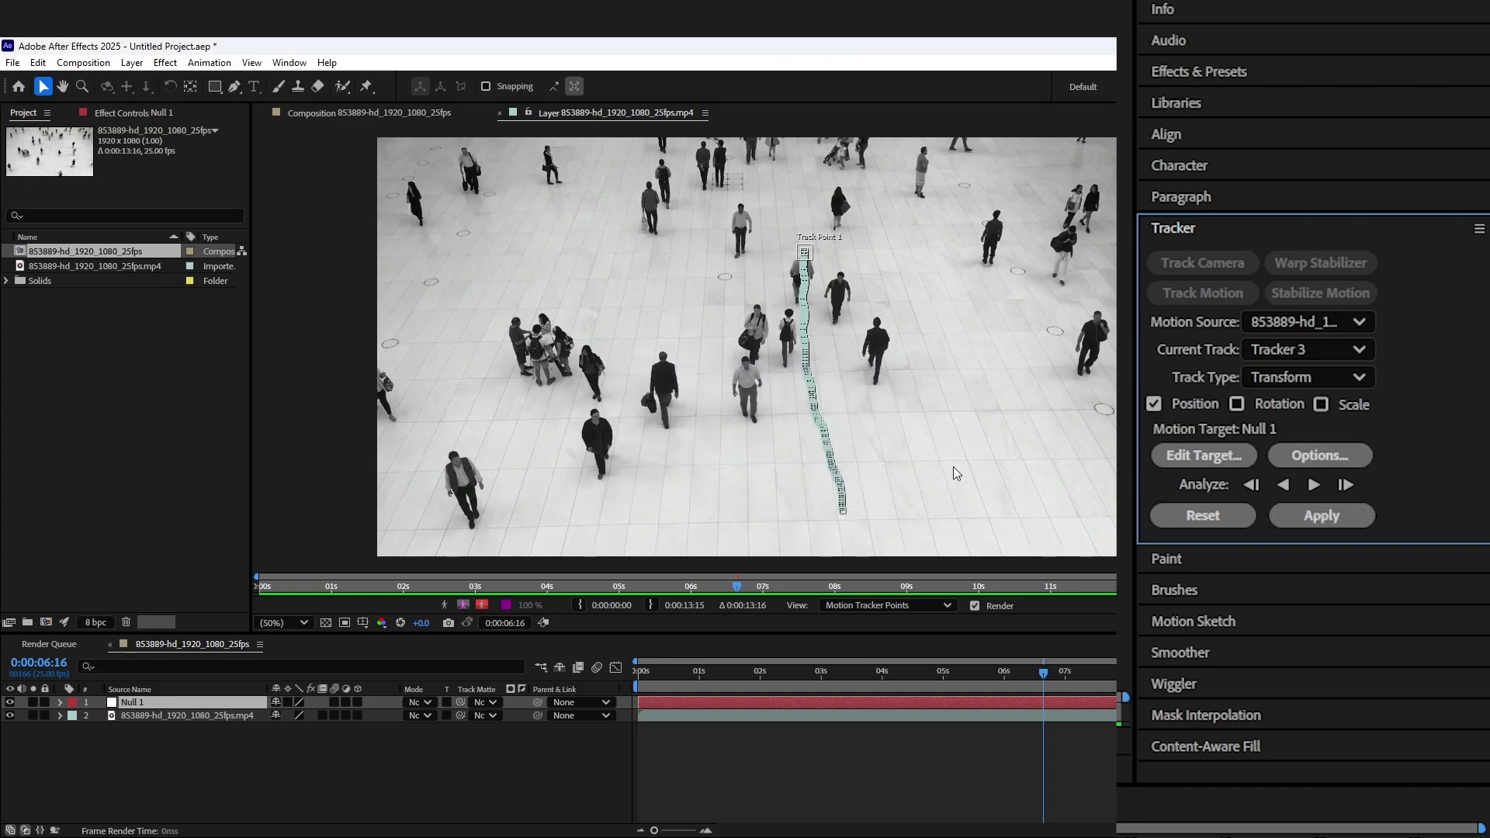
Apply the tracking data to Null 1 in X and Y from the composition's start, and preview the null's motion
click(984, 650)
key(Home)
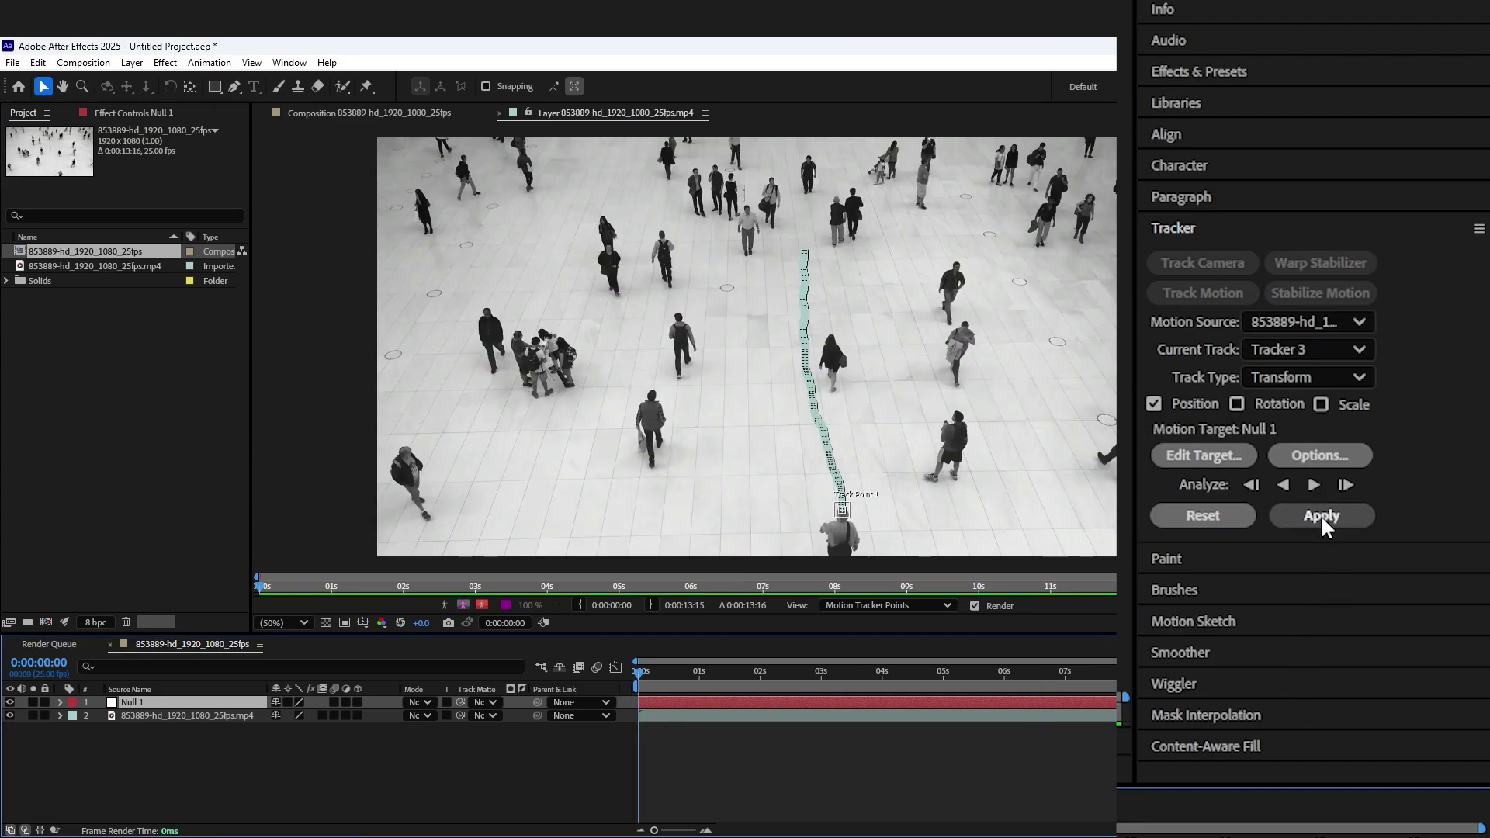
click(1320, 516)
click(756, 433)
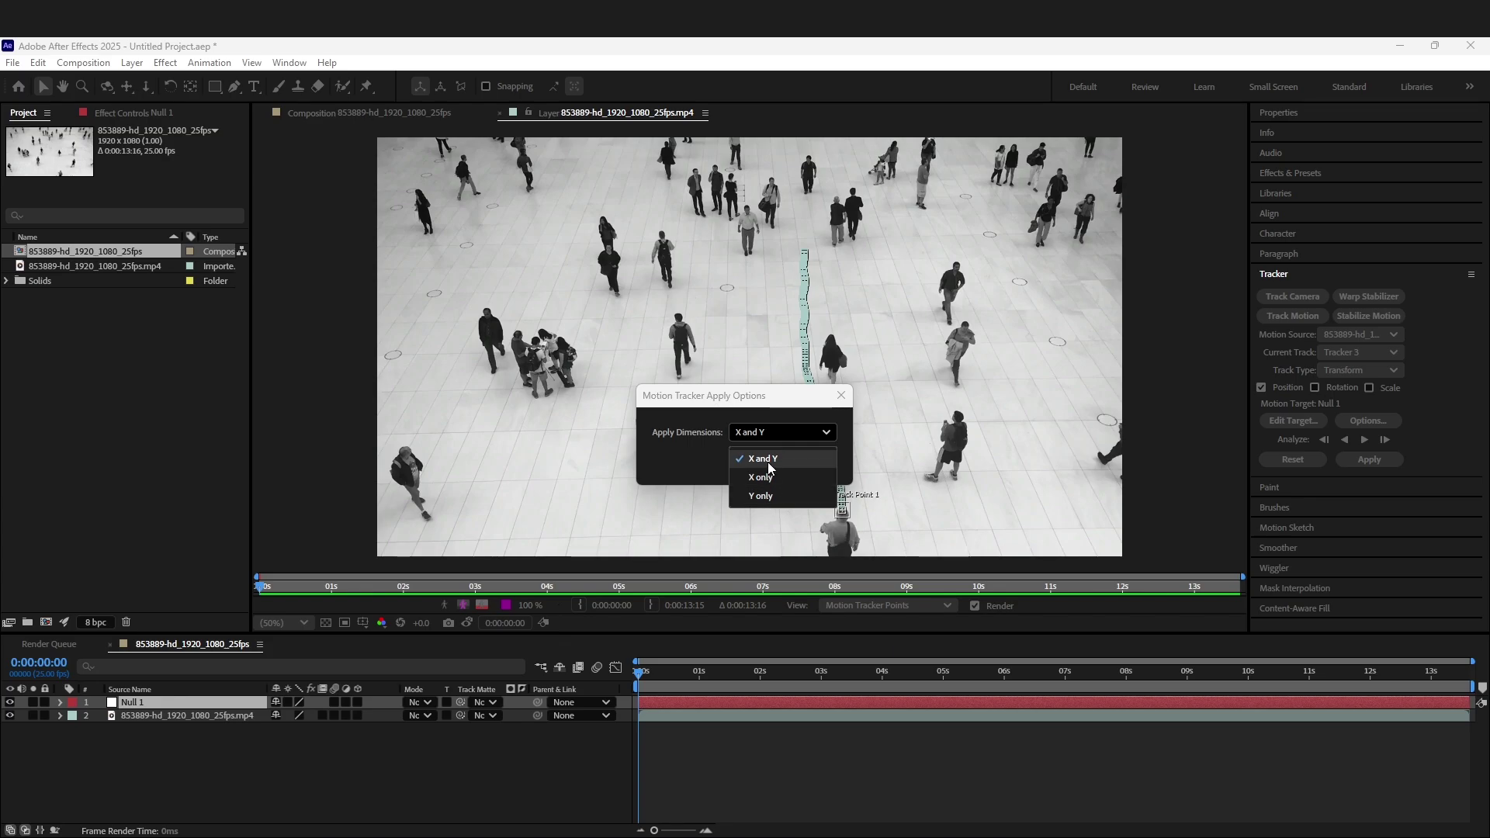
click(769, 465)
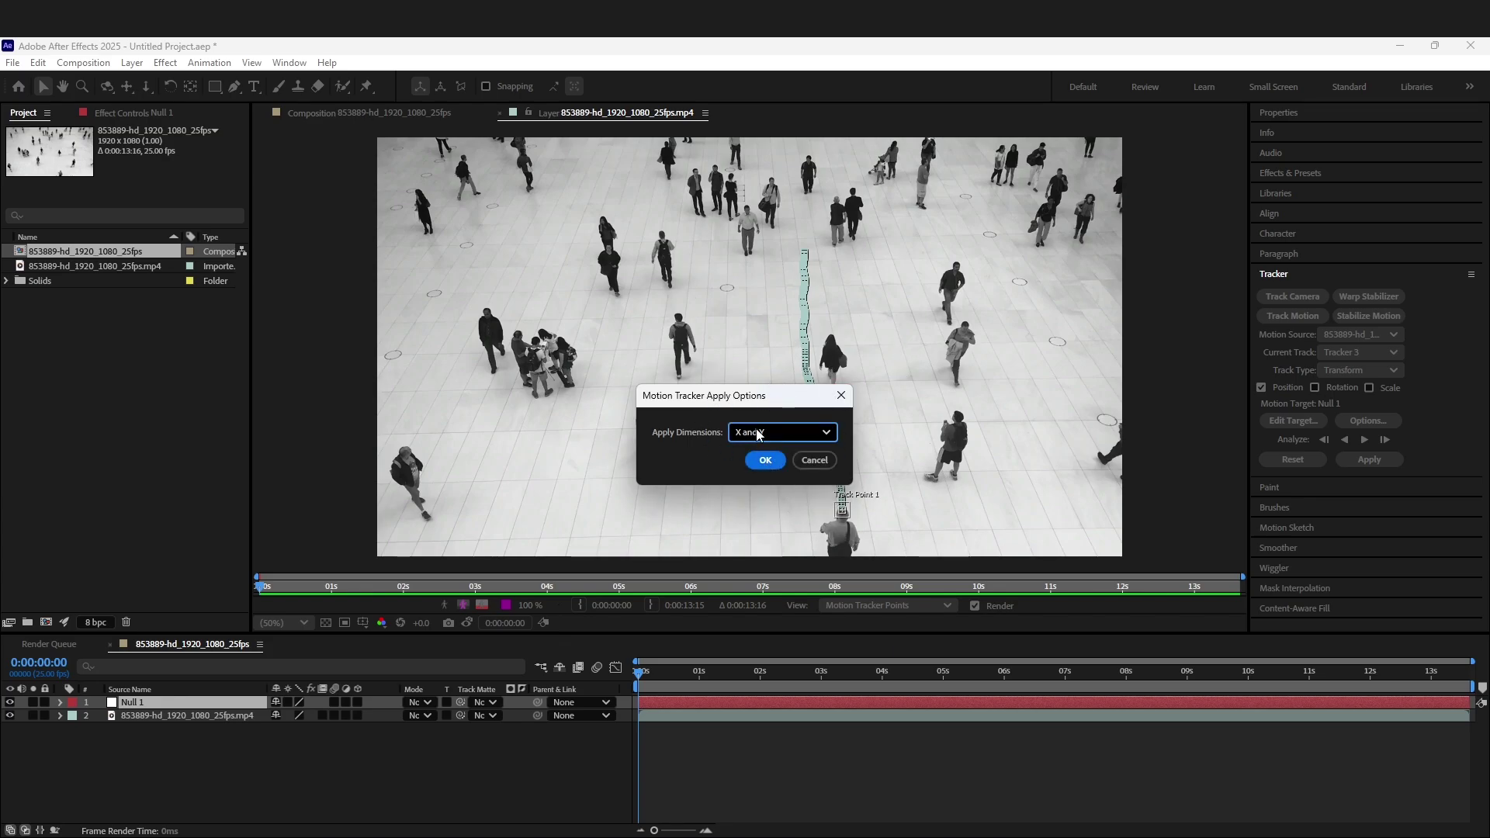
click(765, 461)
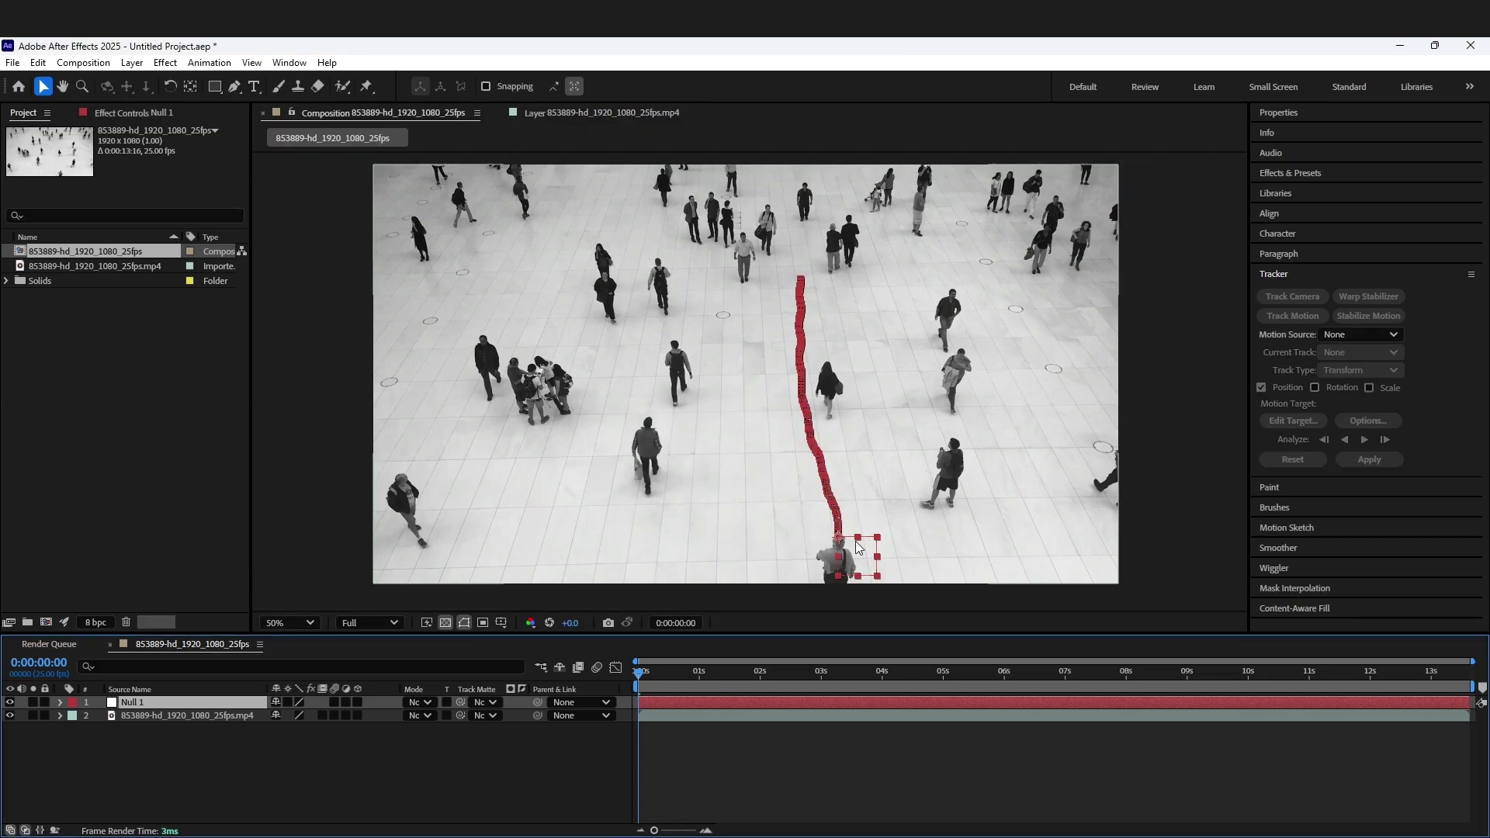
click(396, 801)
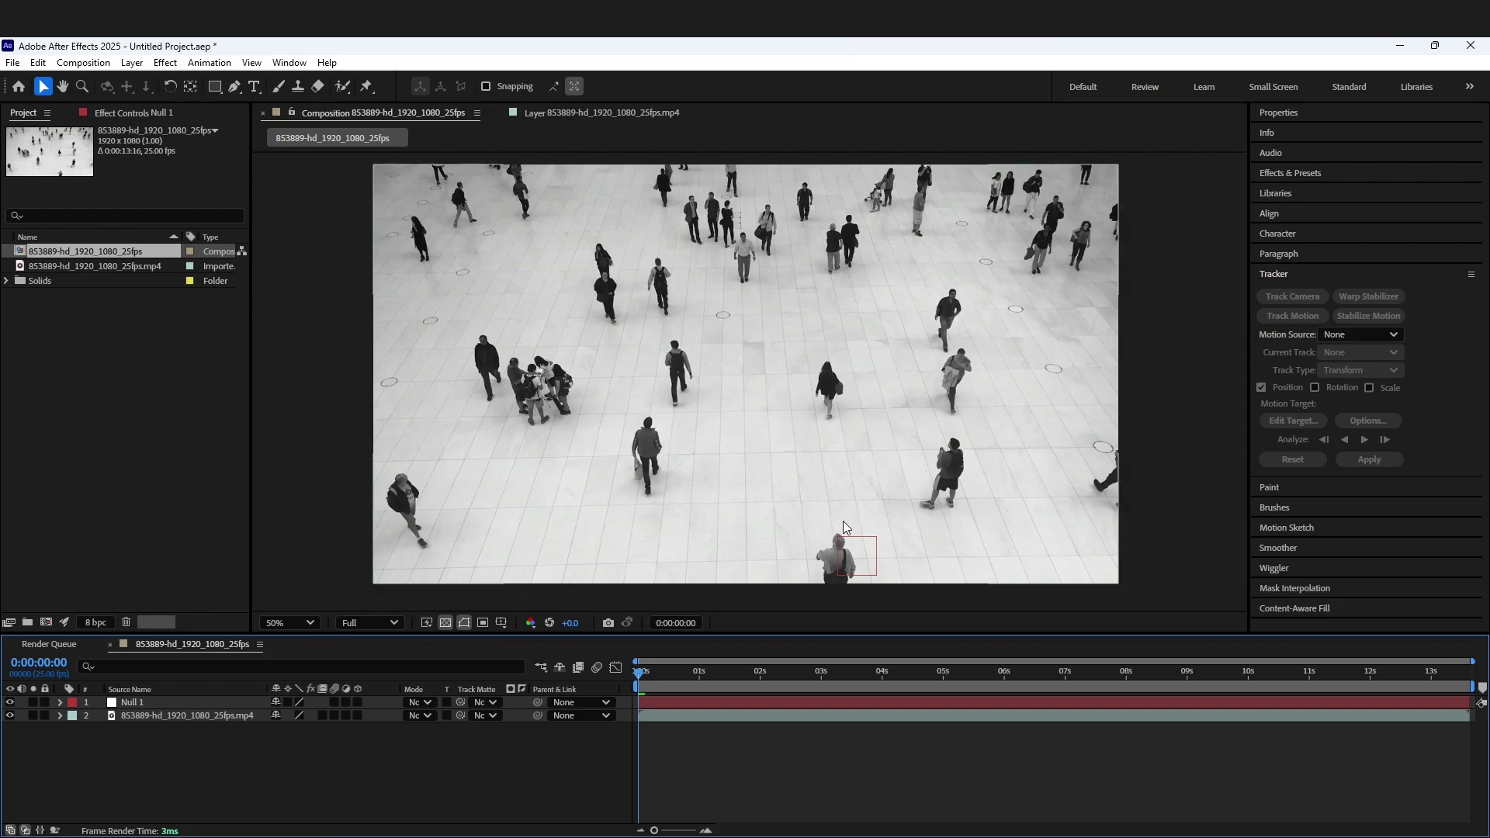
key(space)
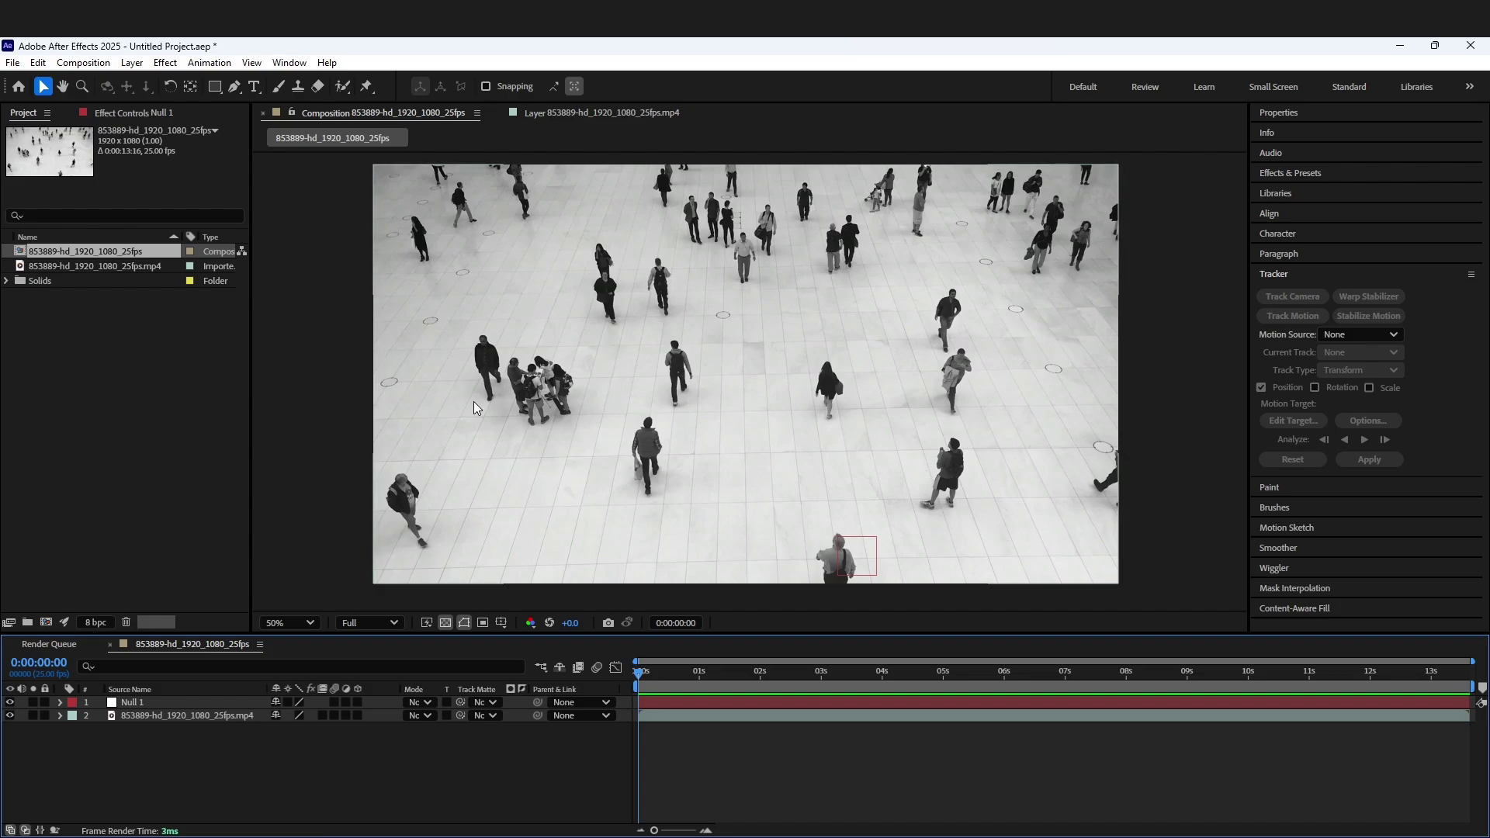
Import Callout 07 - Right.mov, place it between Null 1 and the footage layer, and play up to 0:00:01:22
drag(263, 345, 234, 227)
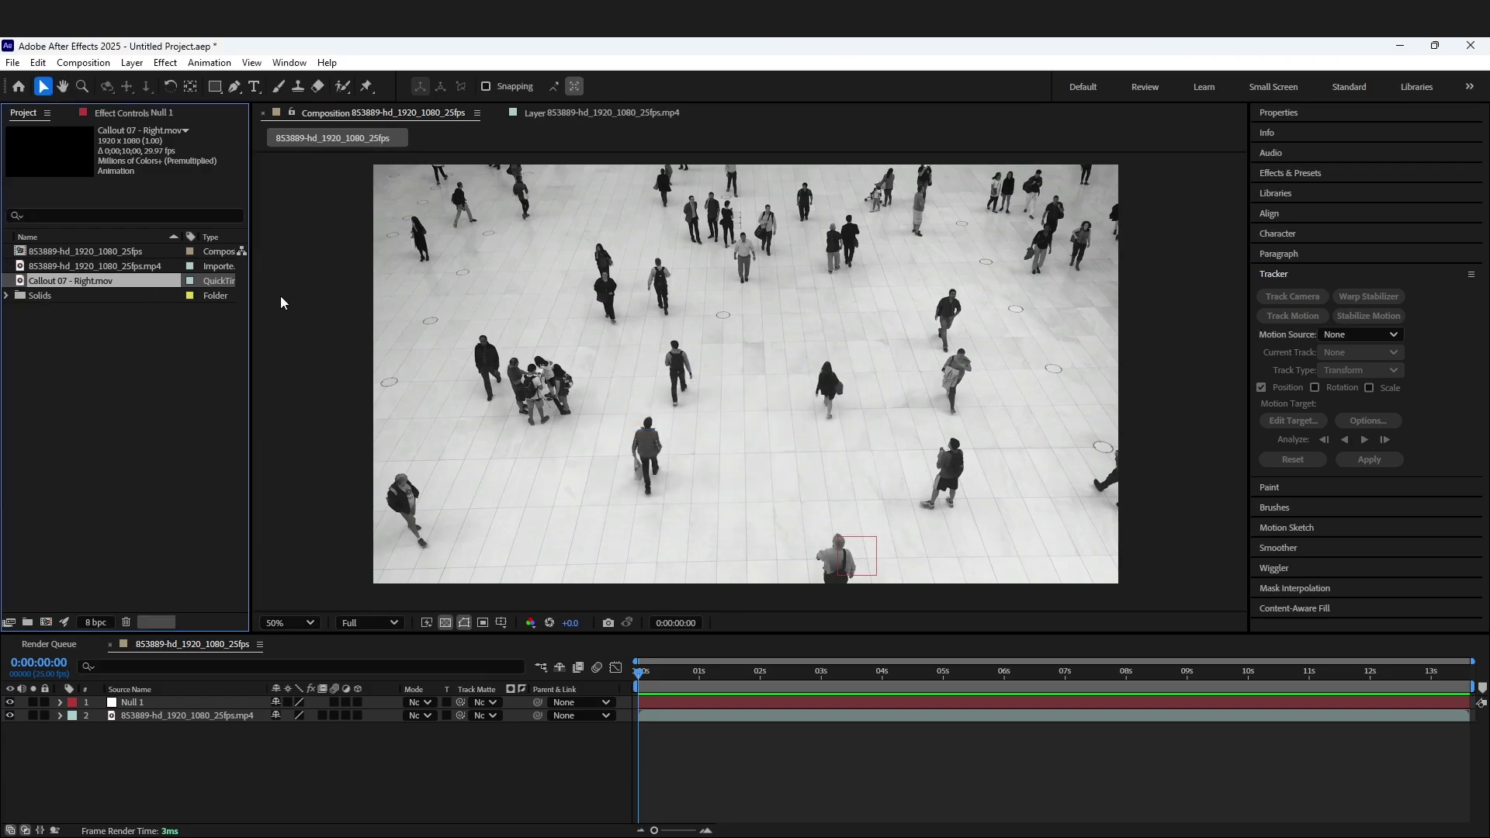
drag(29, 287, 194, 710)
scroll(751, 435, down, 1)
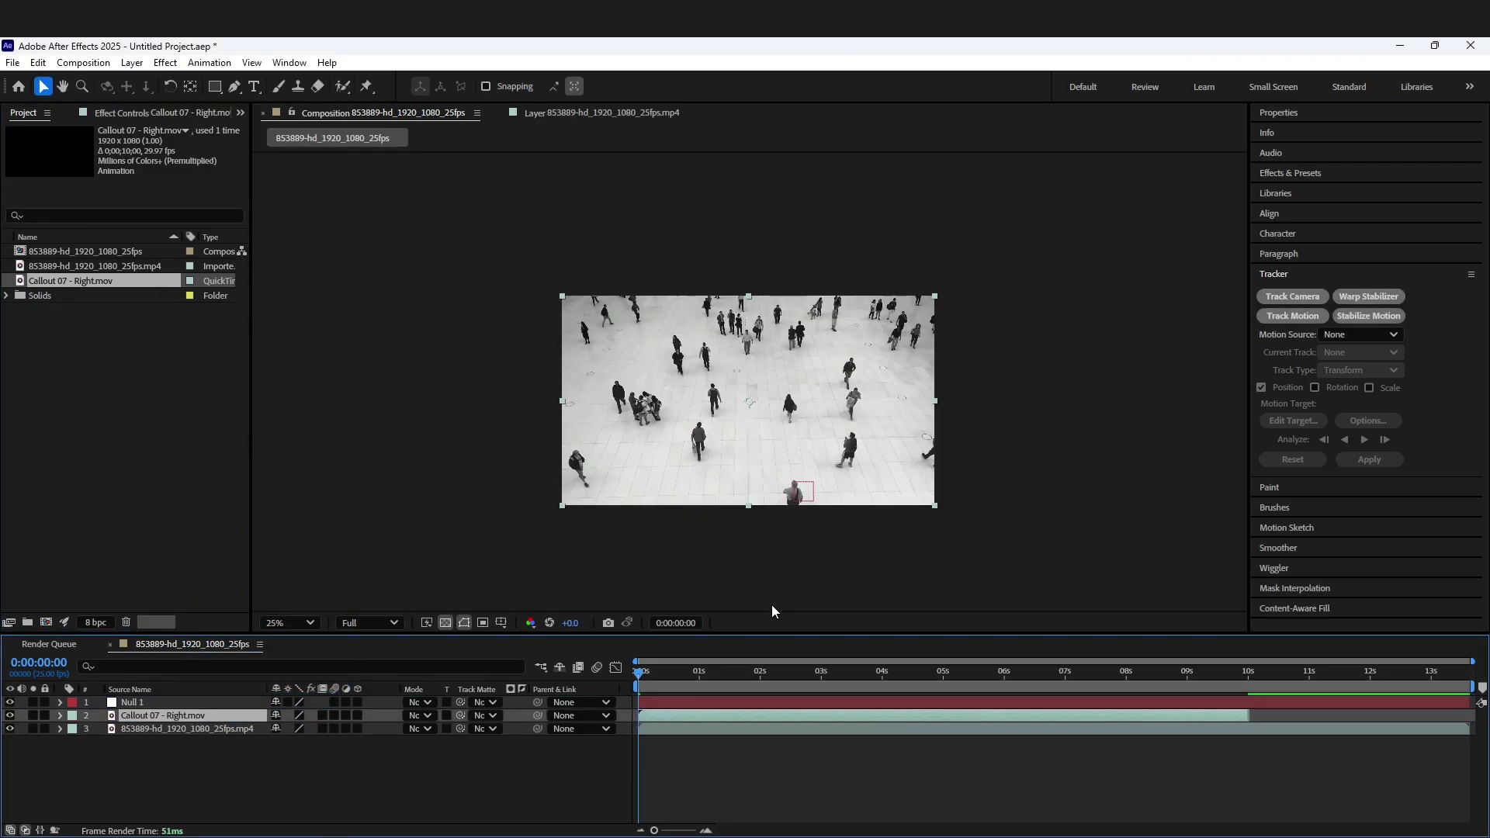
scroll(817, 468, up, 1)
key(space)
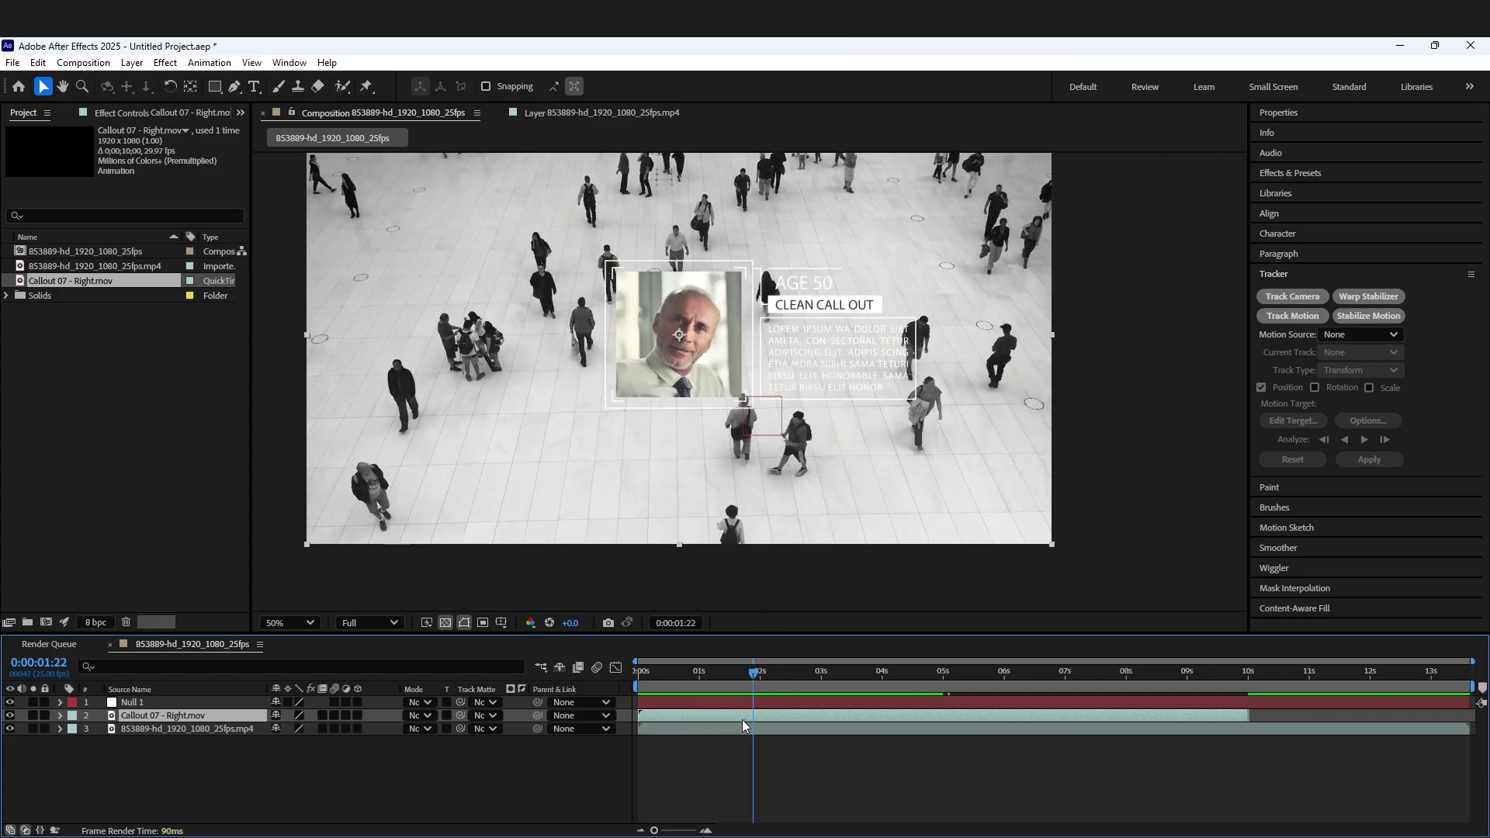
Scale the callout layer to 34% and move it just above and beside the tracked man's head
key(s)
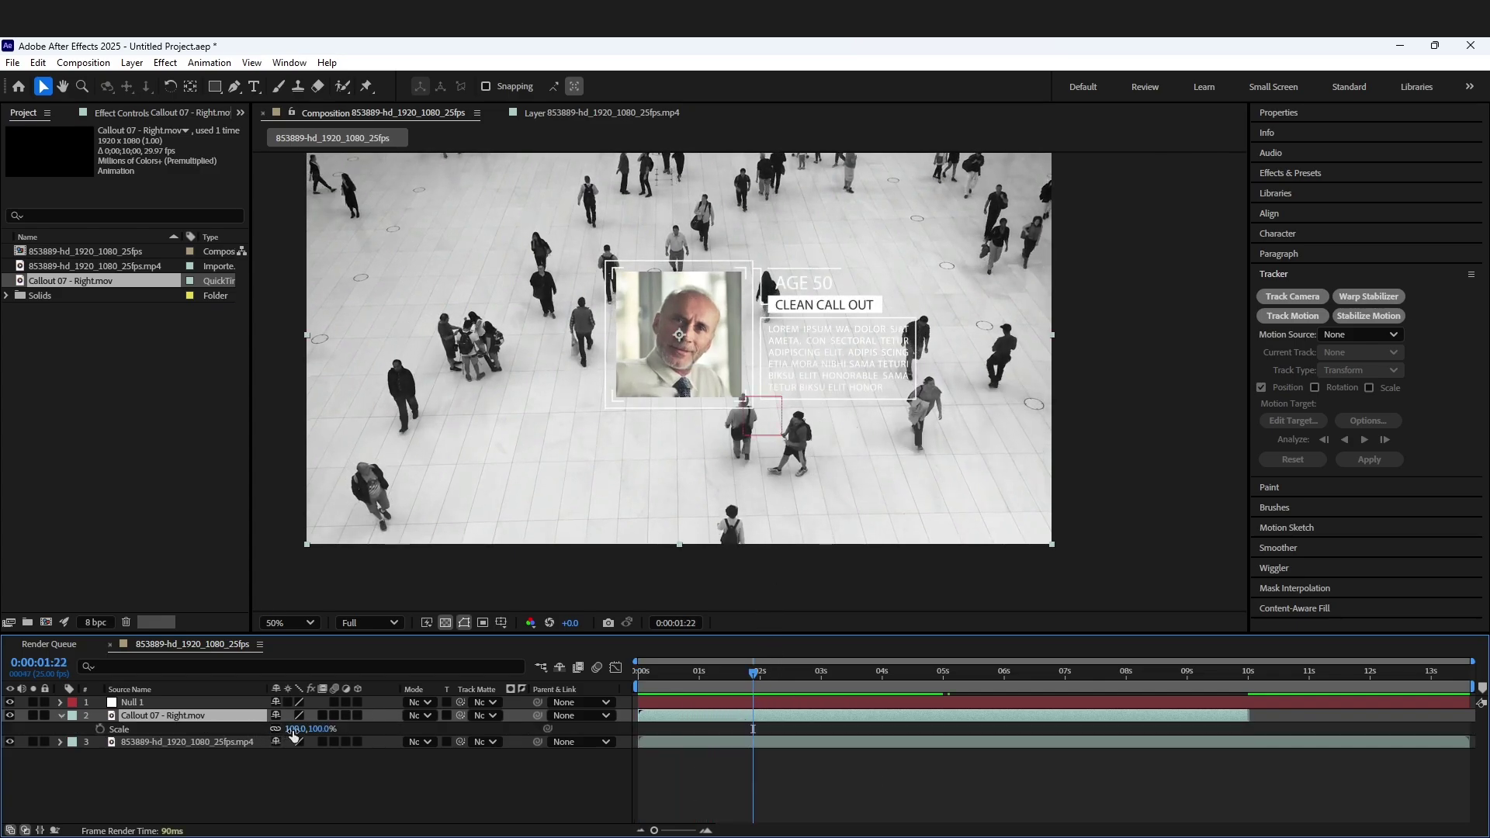
drag(295, 729, 244, 729)
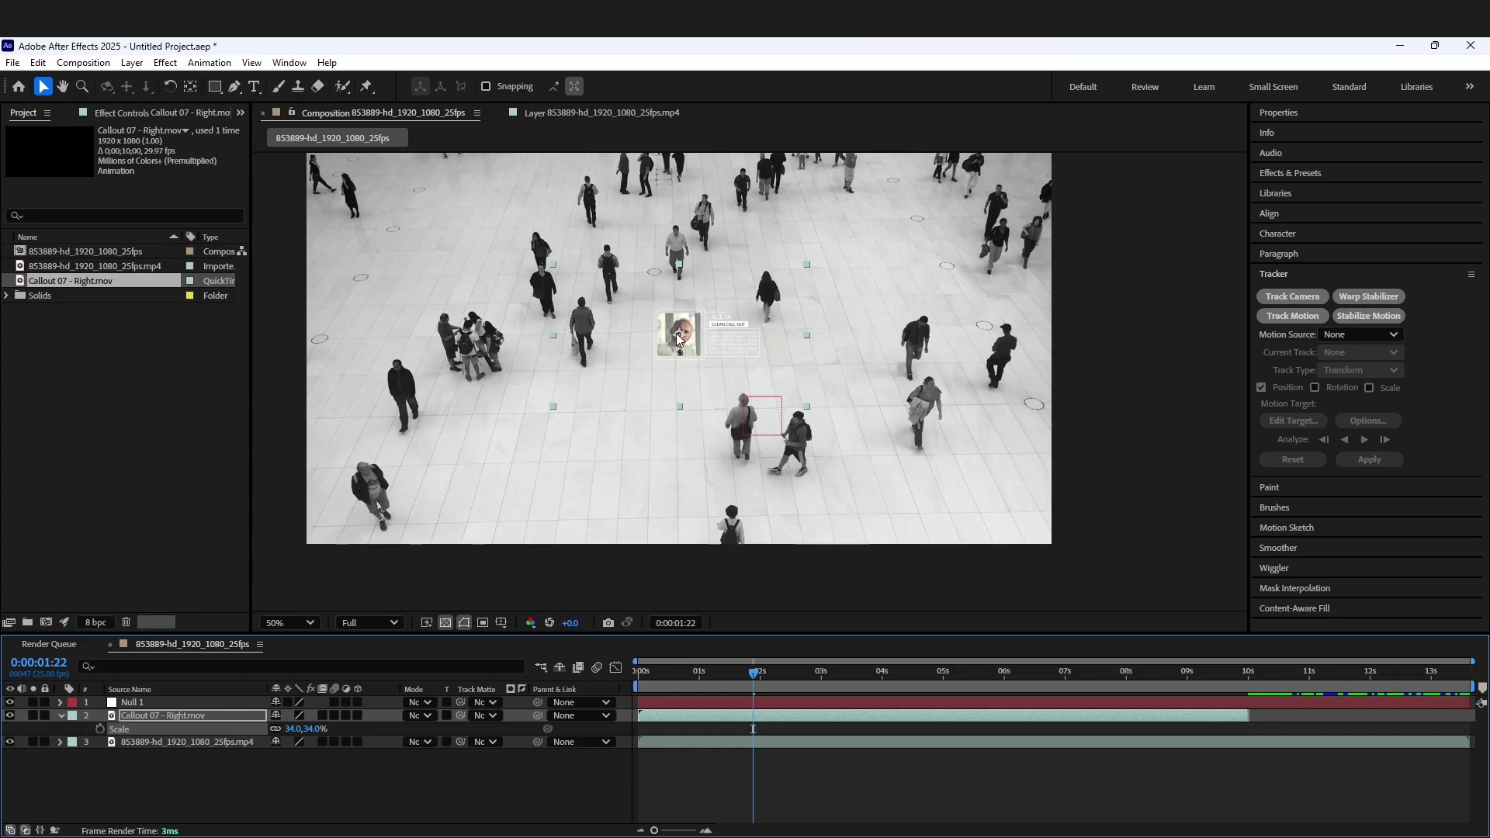
drag(679, 335, 789, 385)
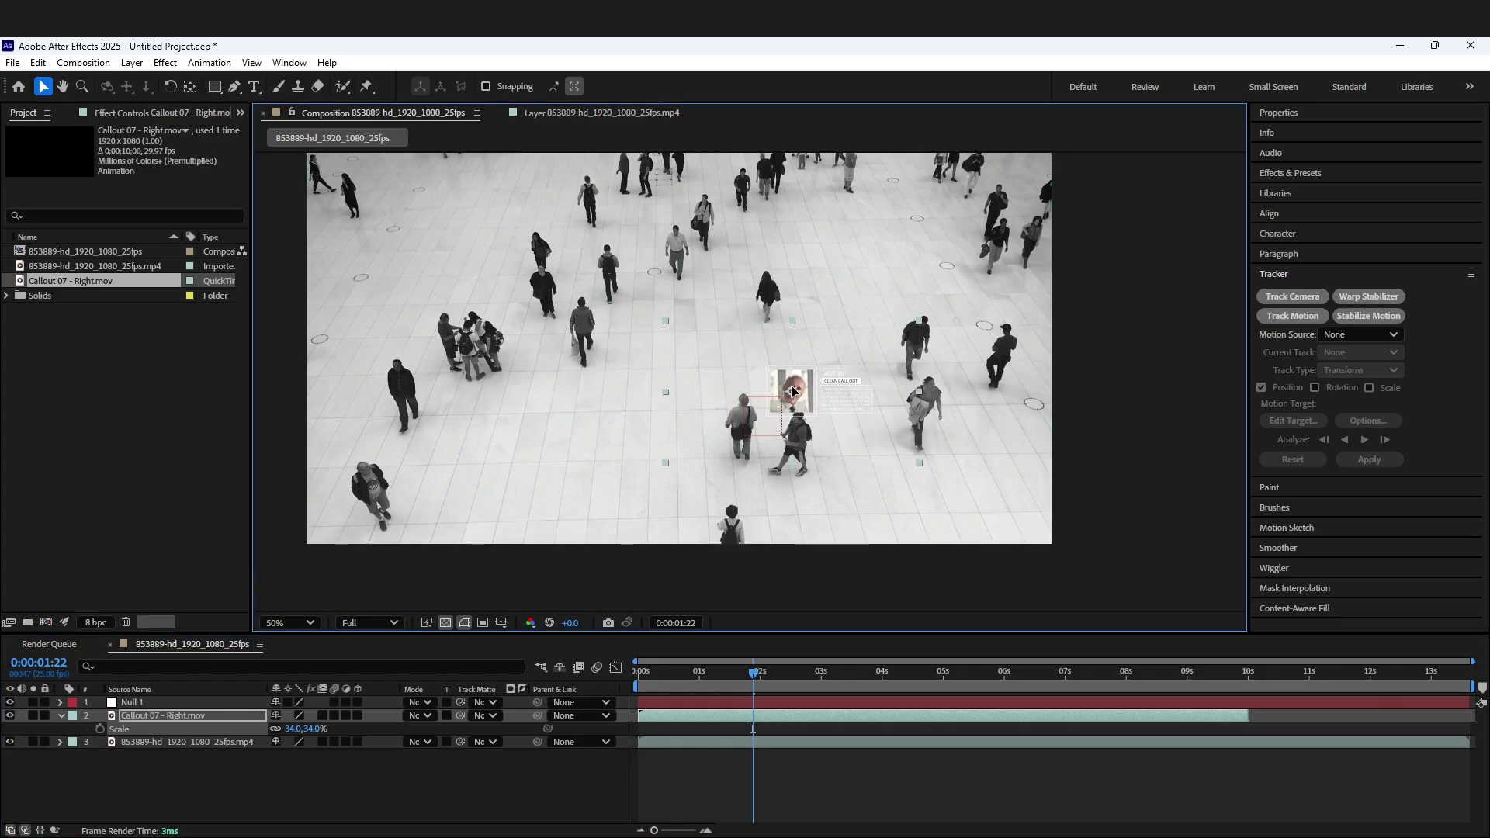
key(s)
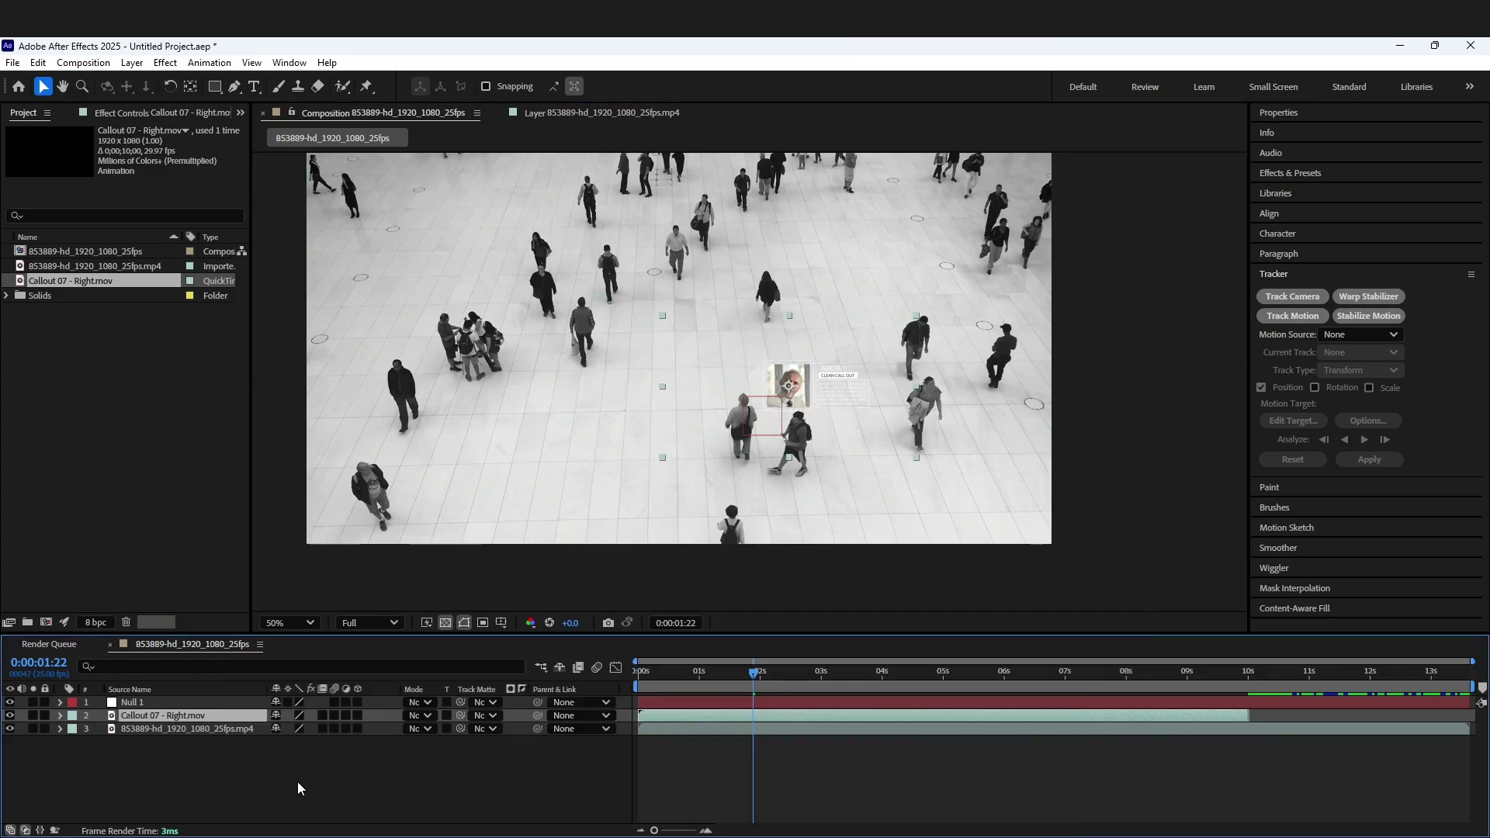
click(289, 63)
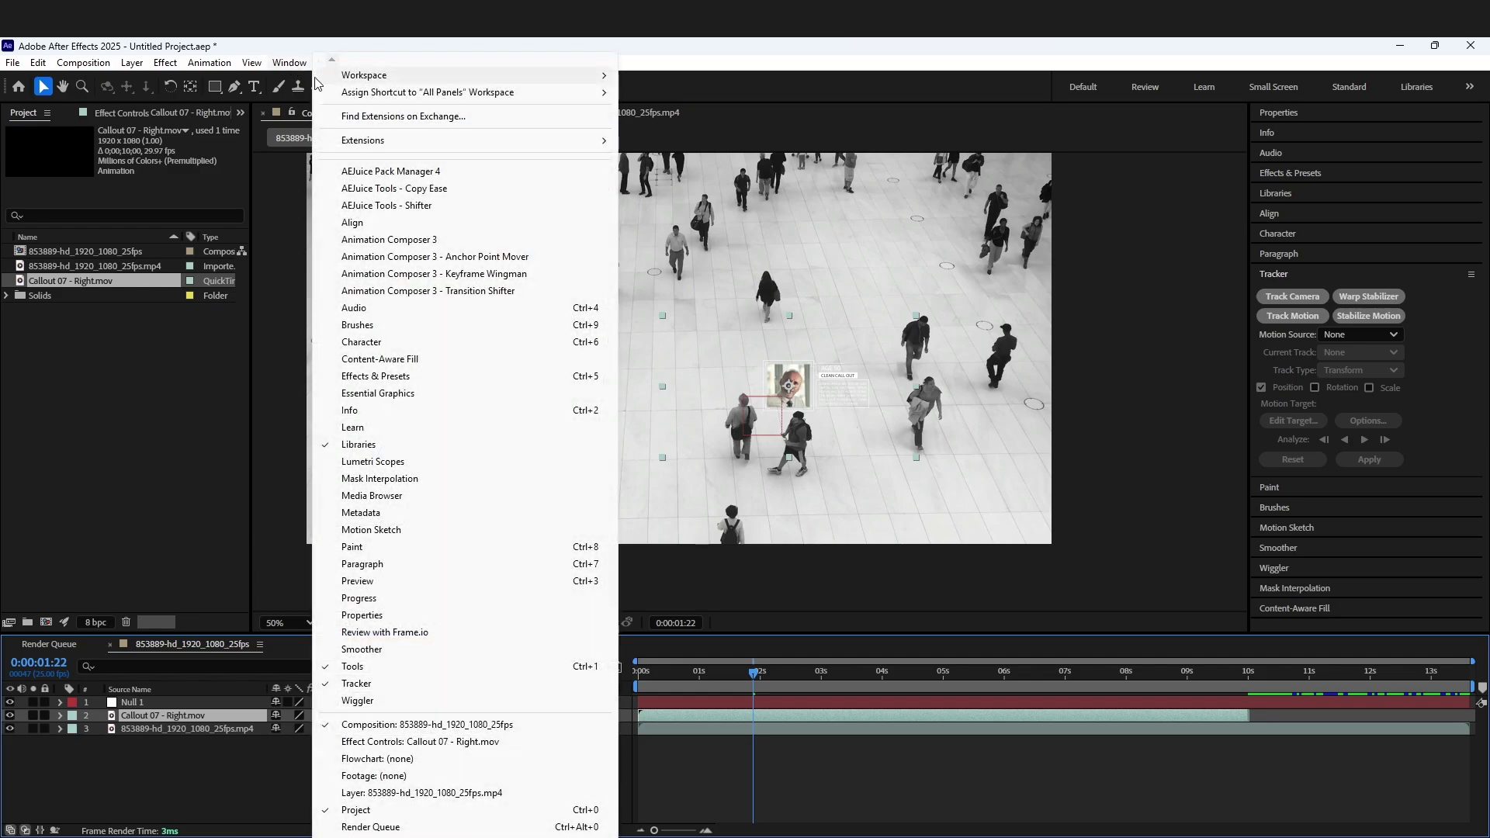
mouse_move(466, 75)
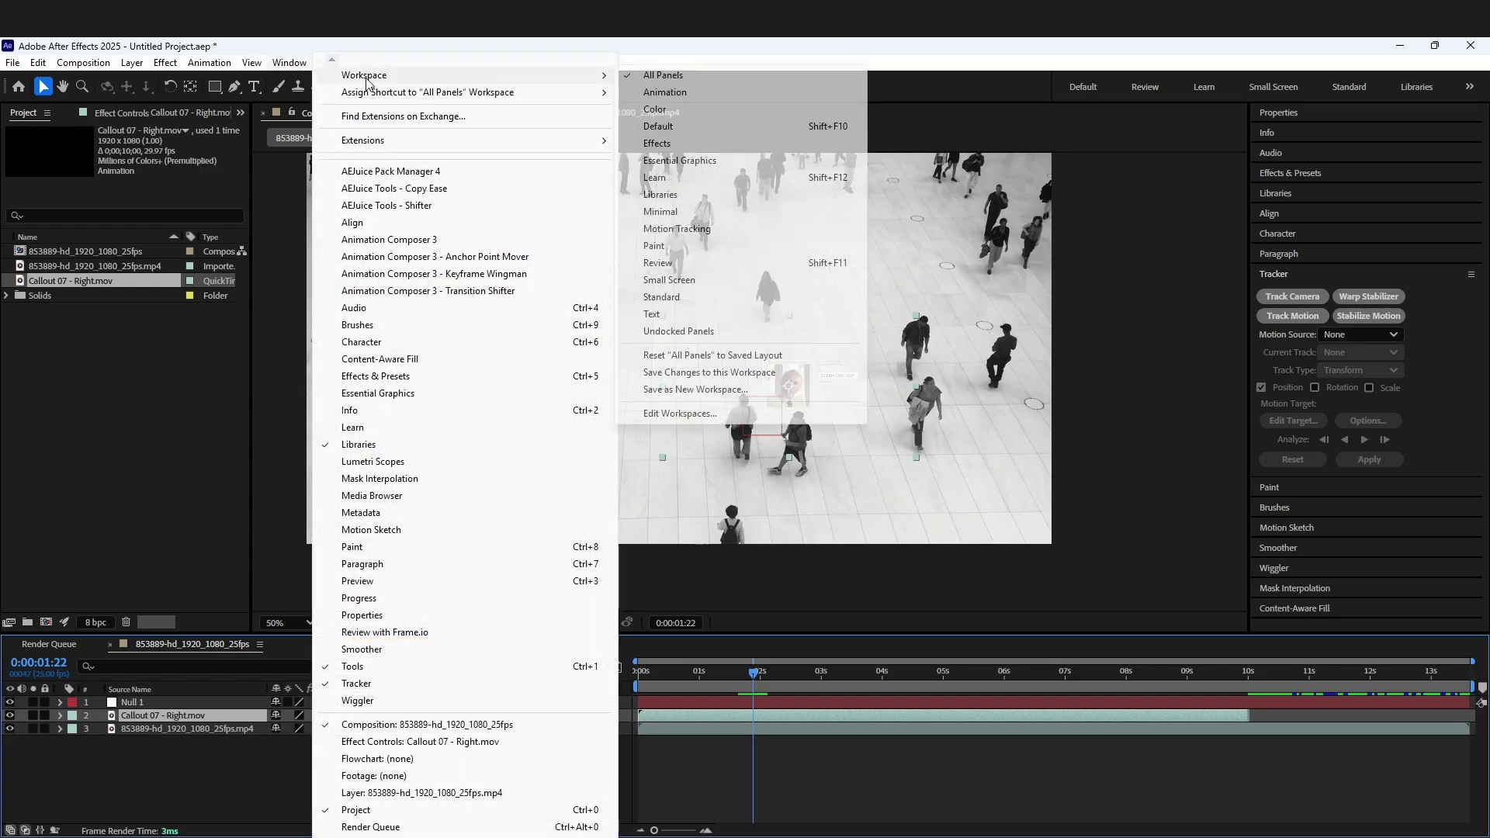
click(224, 793)
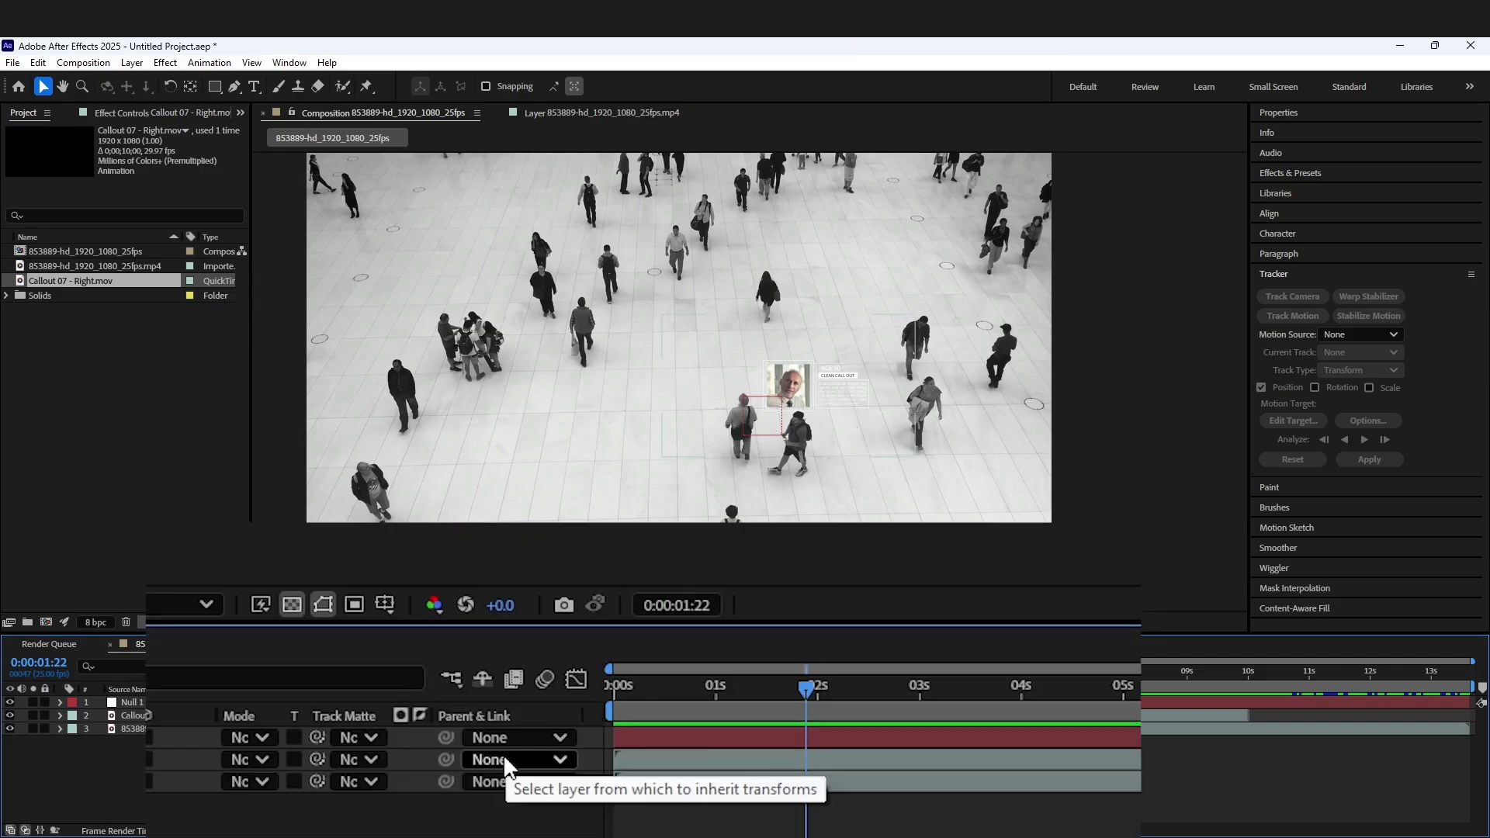
Parent the Callout 07 - Right.mov layer to Null 1 and preview the composition from the start
click(503, 752)
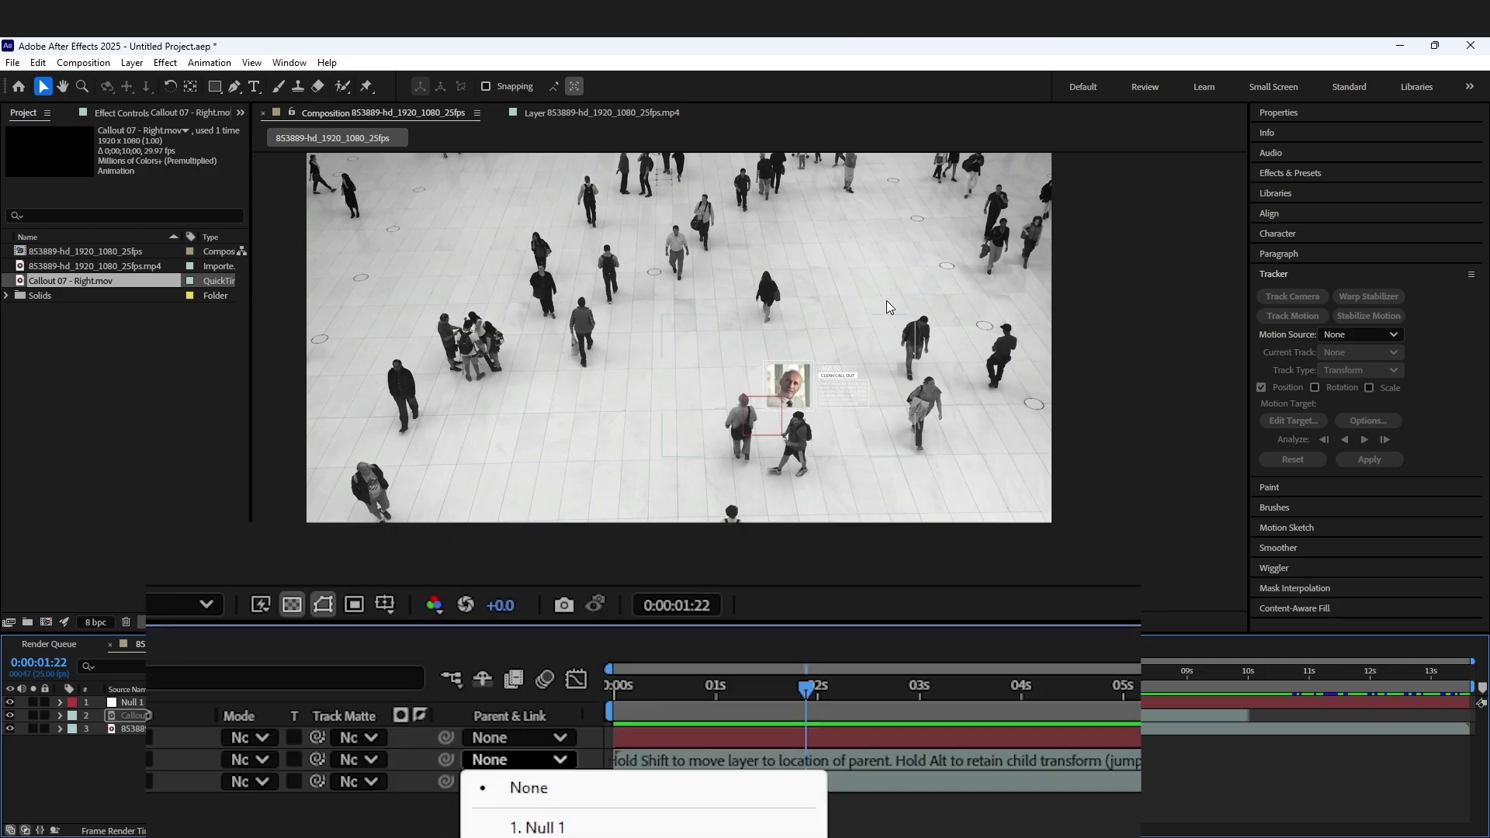
click(555, 823)
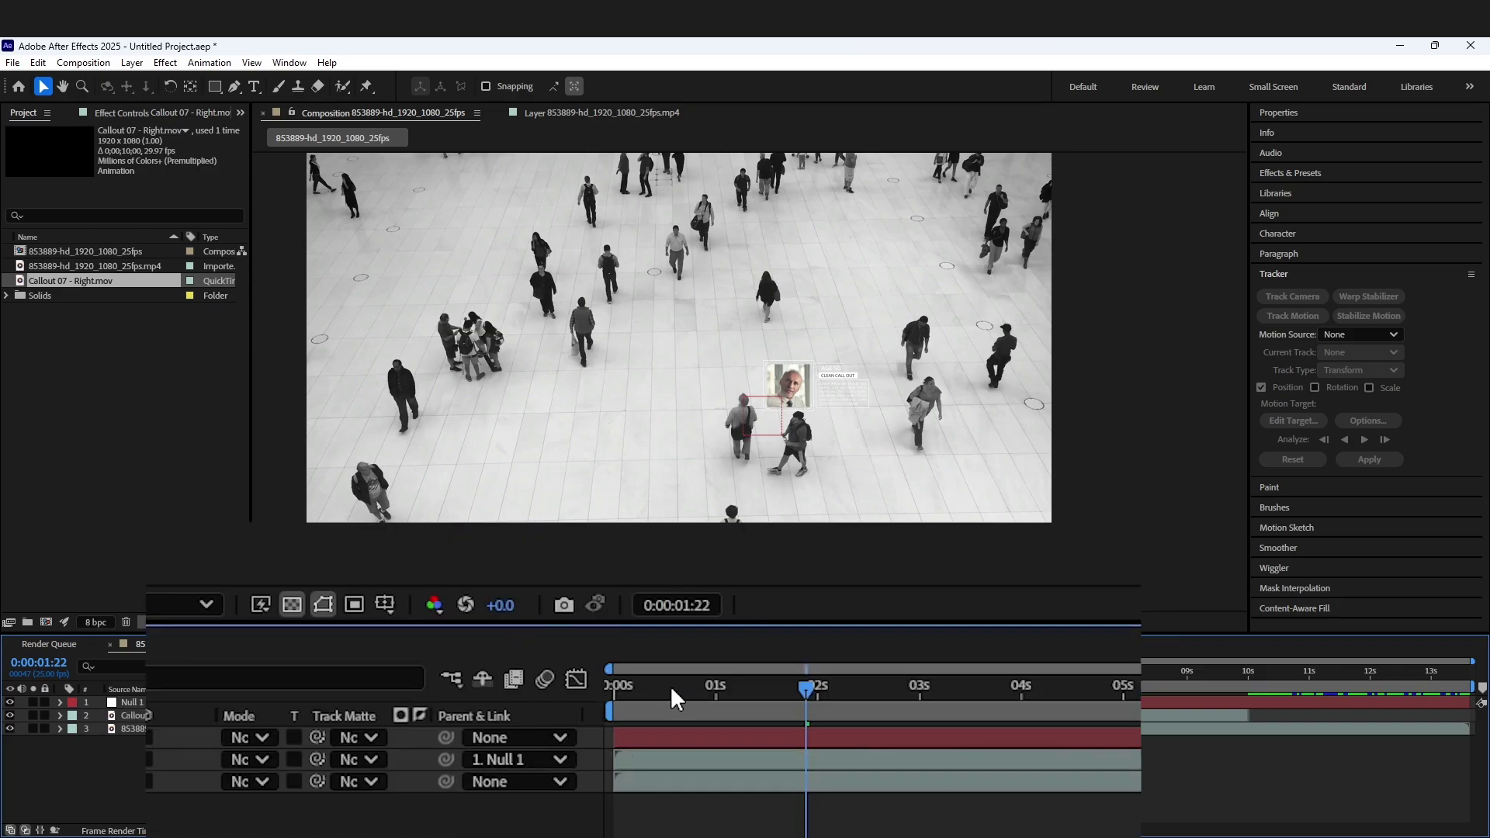
drag(672, 672, 634, 679)
key(space)
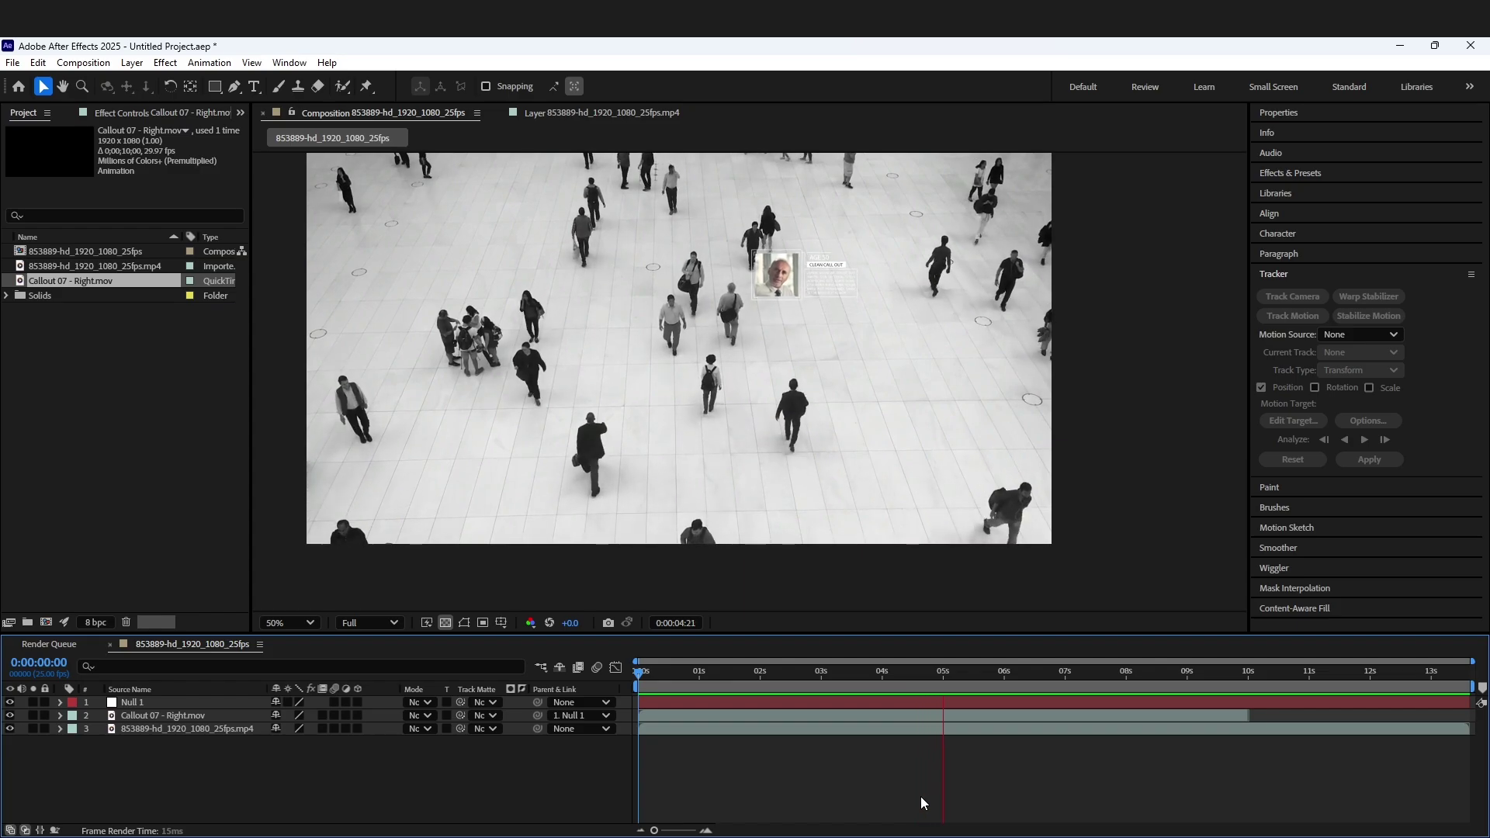
key(space)
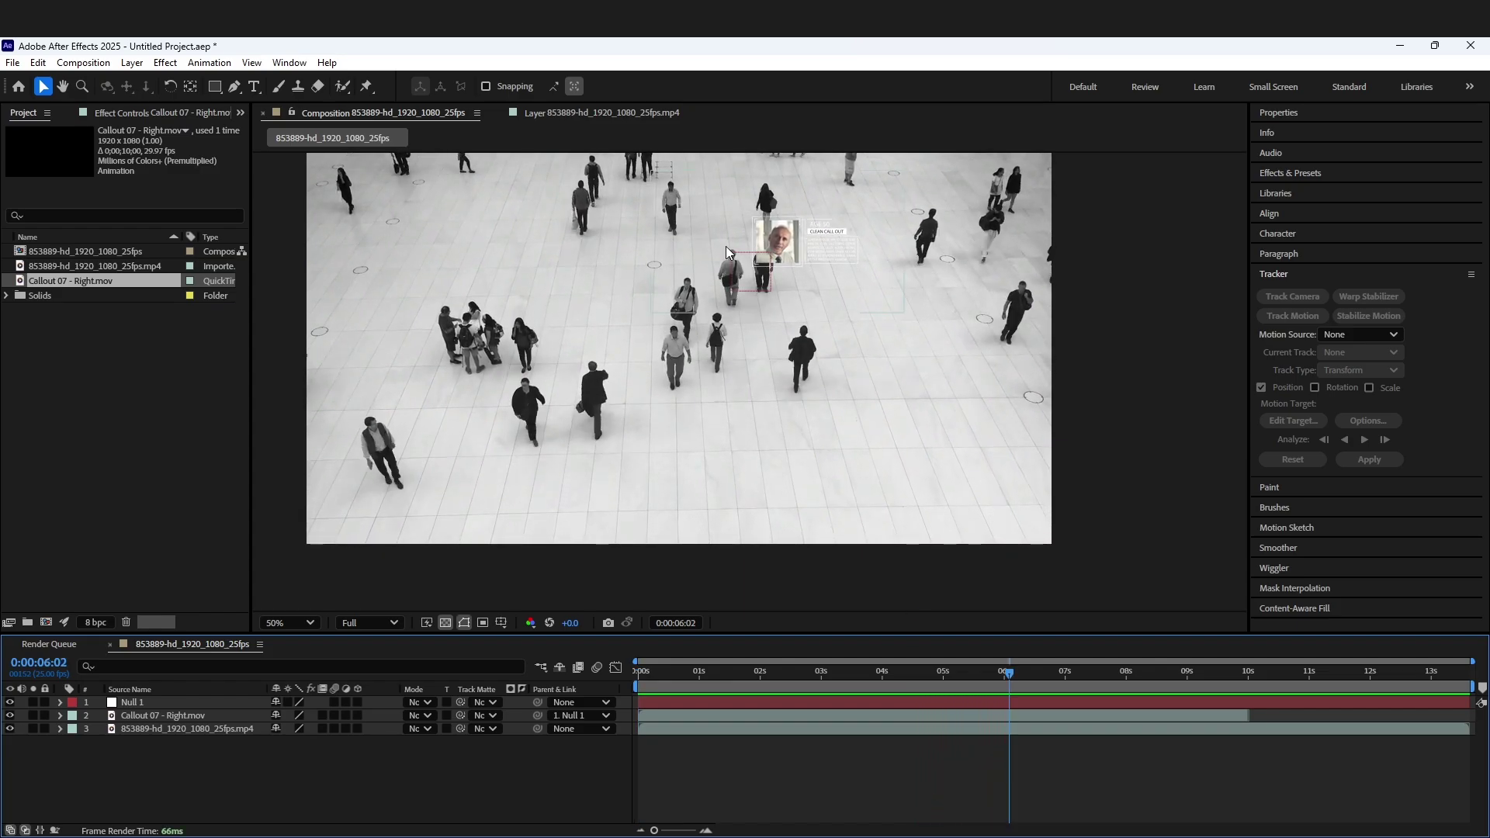